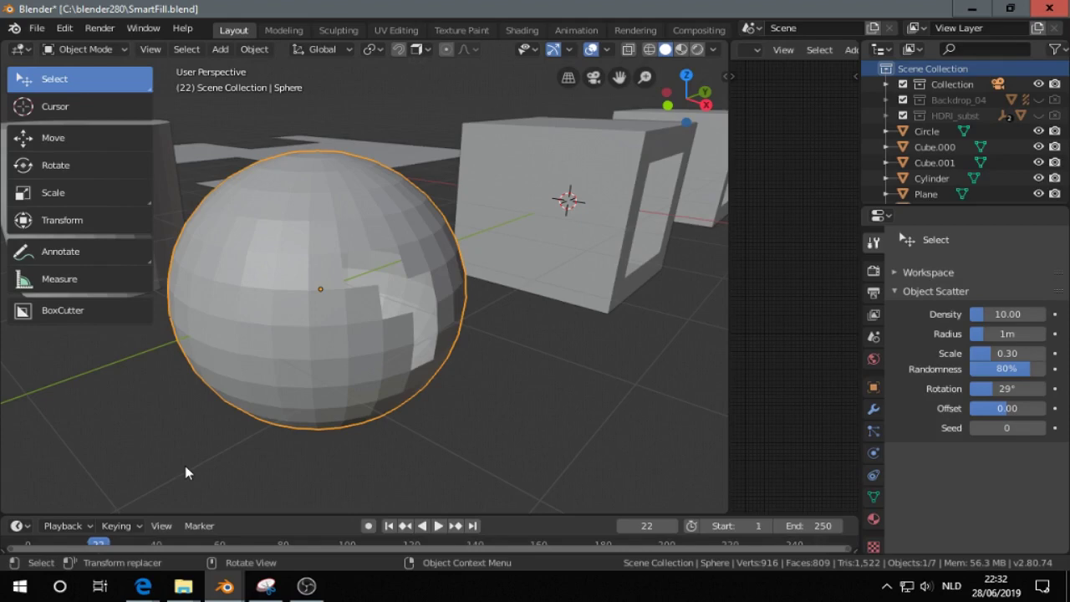
- Bring the Smart Fill forum thread and then the Blender Addons site forward in Edge
mouse_move(143, 586)
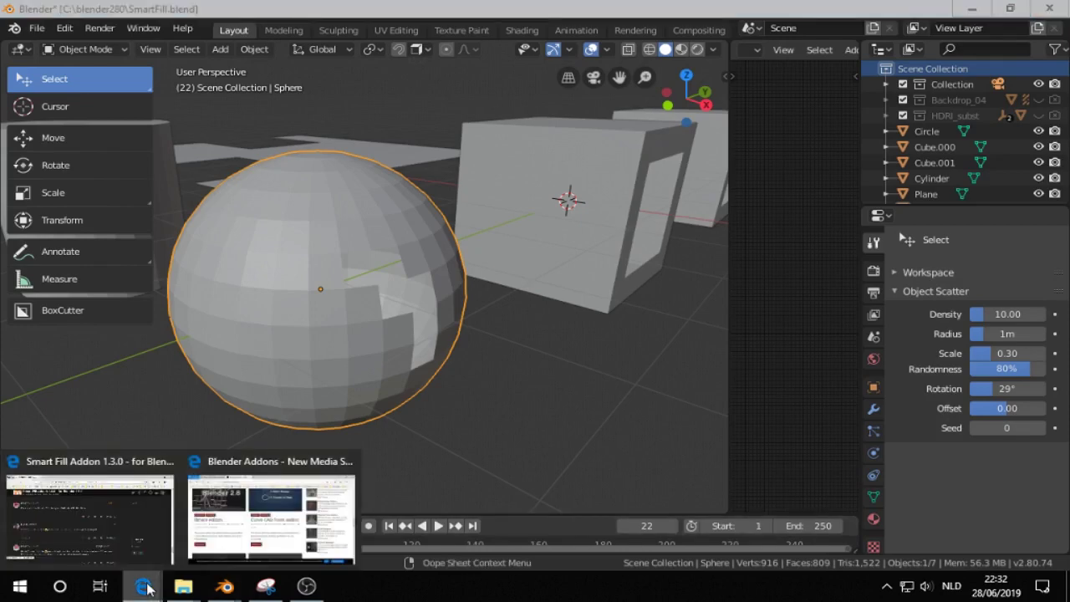
left_click(134, 524)
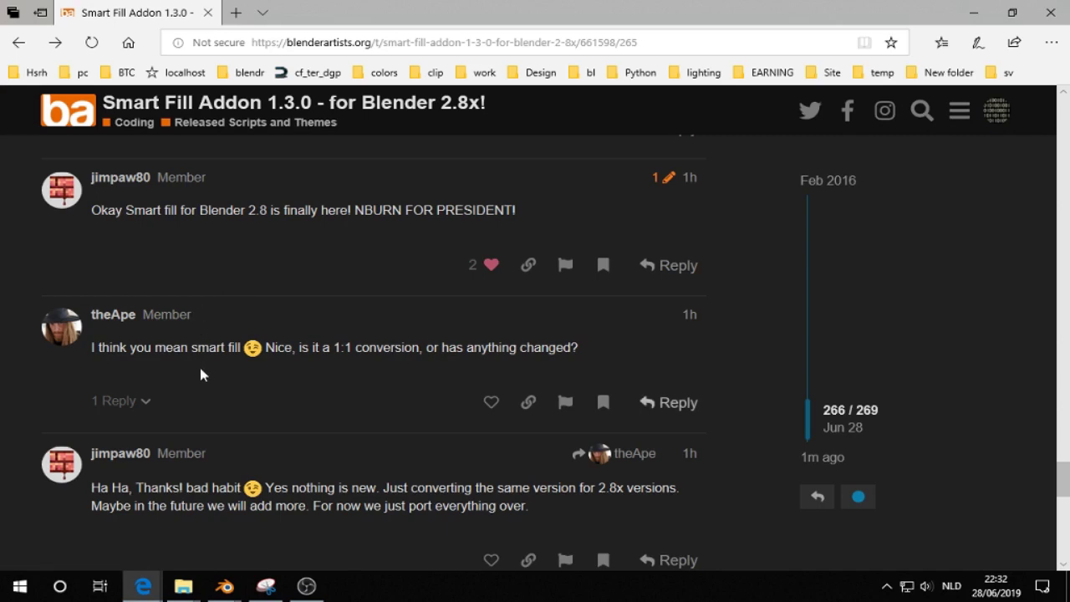
mouse_move(143, 587)
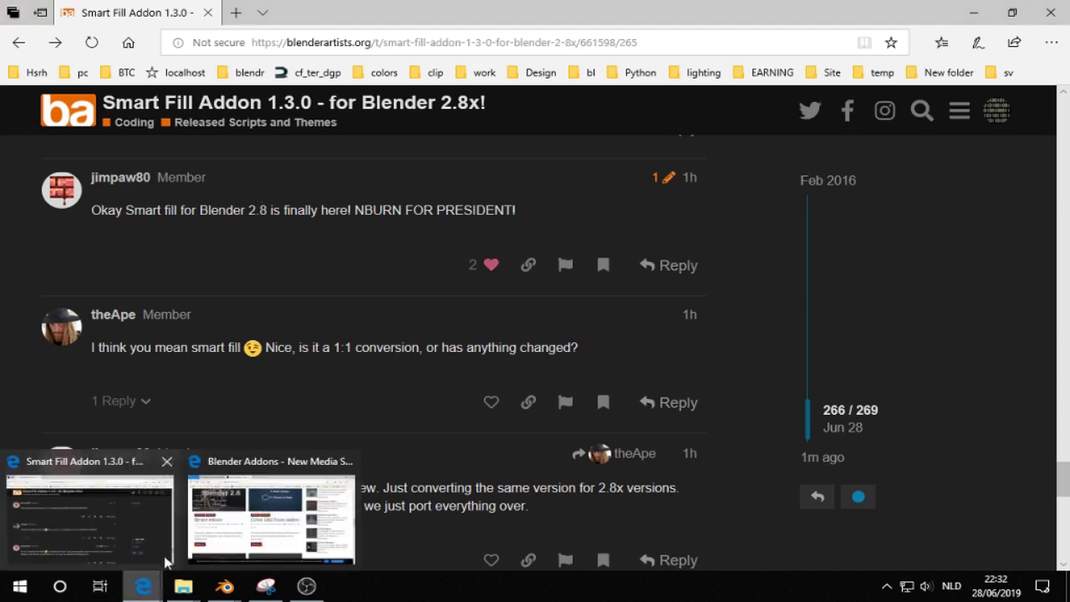
left_click(308, 454)
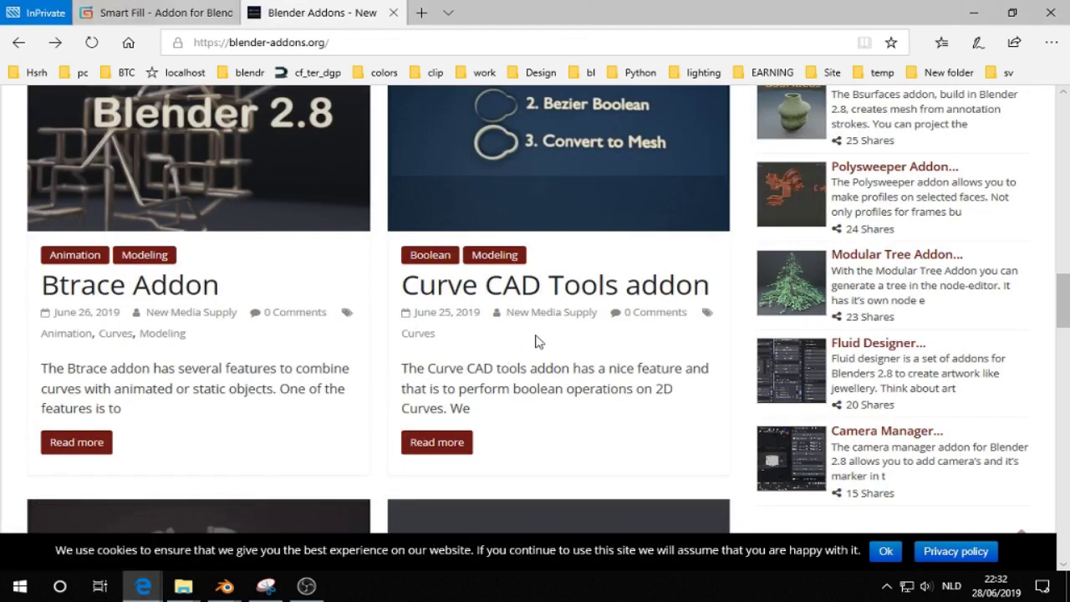
- Browse the Blender Addons article list, then switch to the Smart Fill product page
scroll(535, 341, "up", 2)
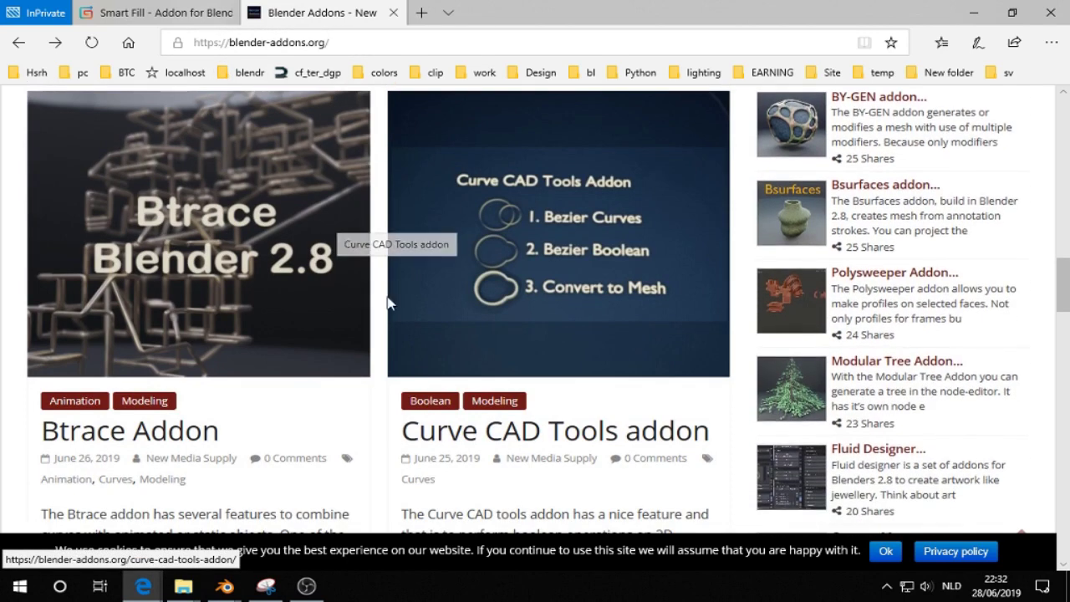
scroll(714, 313, "down", 10)
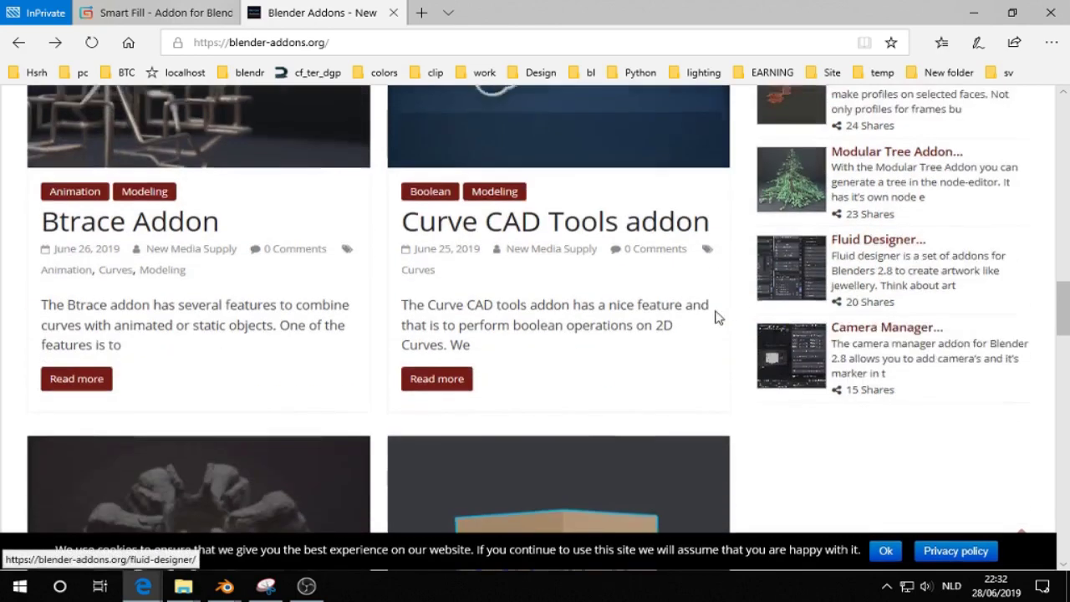
scroll(659, 331, "down", 2)
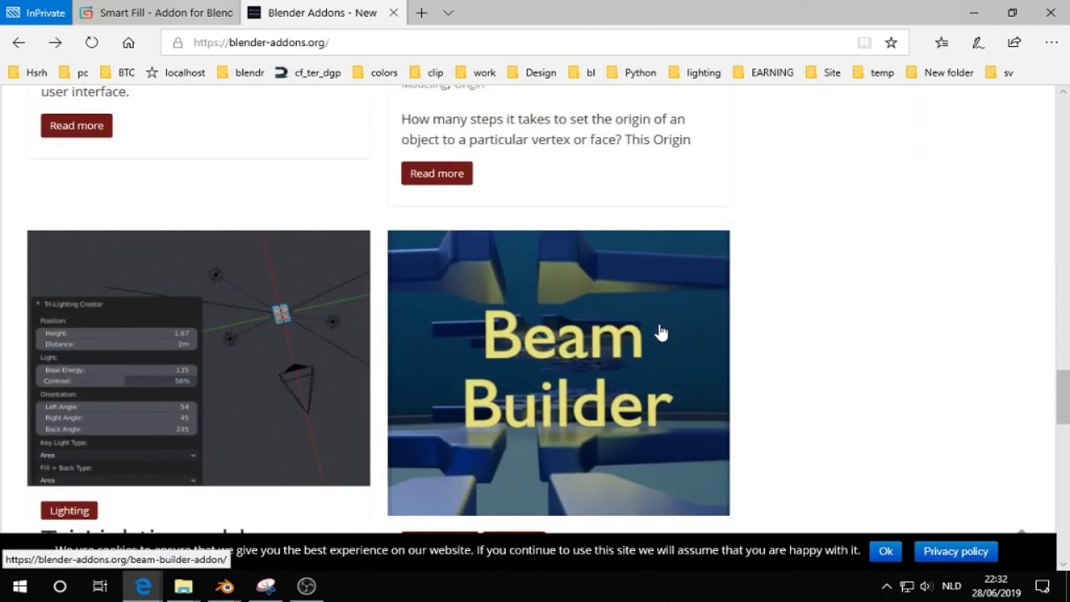
scroll(660, 335, "up", 6)
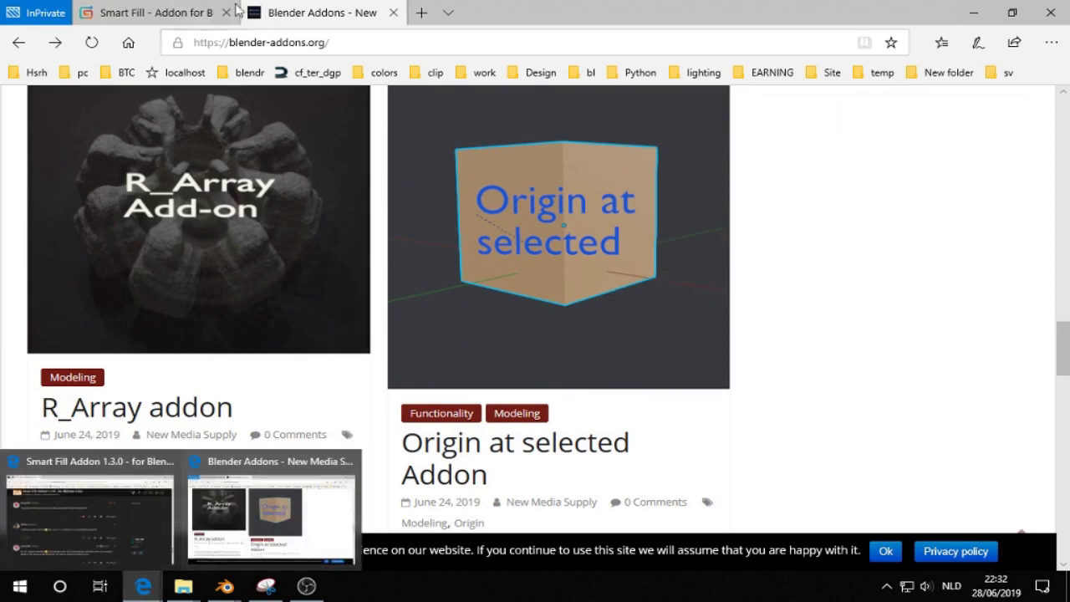
left_click(187, 11)
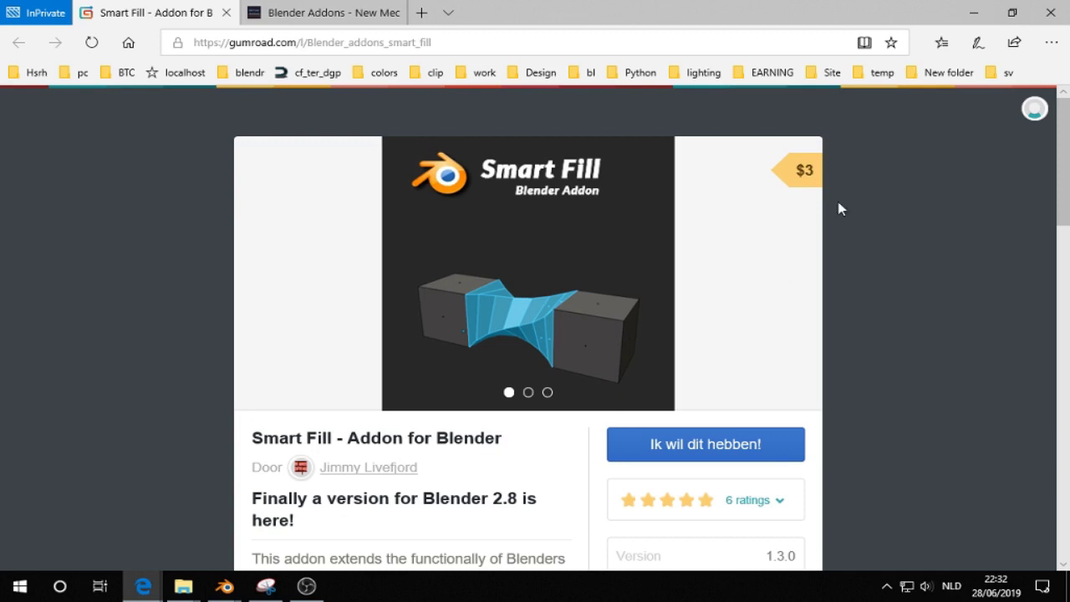
- Scroll the Gumroad page down to the Smart Fill description
scroll(841, 214, "down", 2)
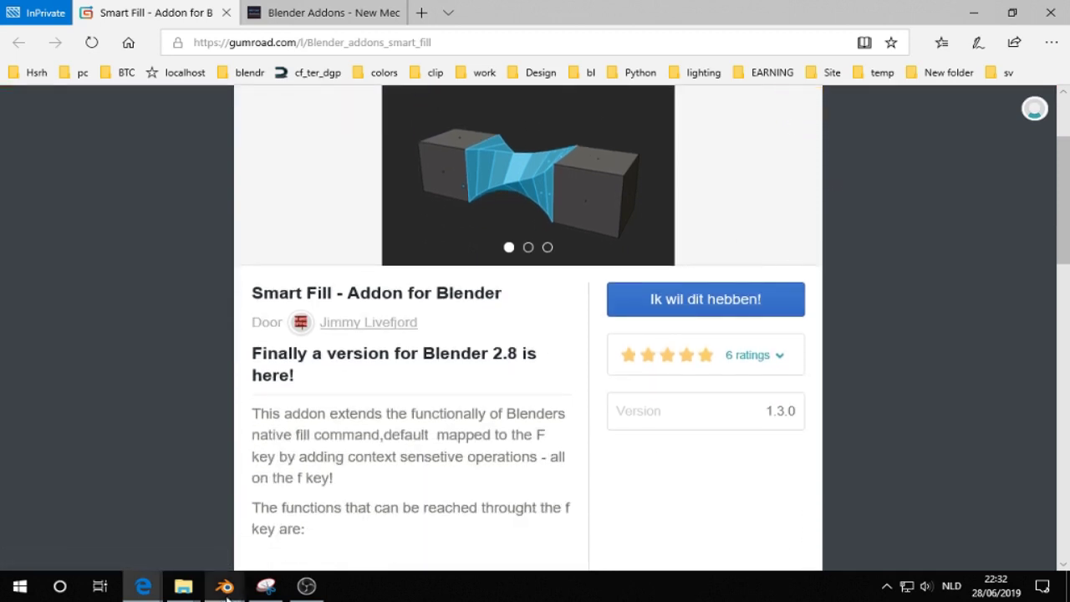
mouse_move(227, 595)
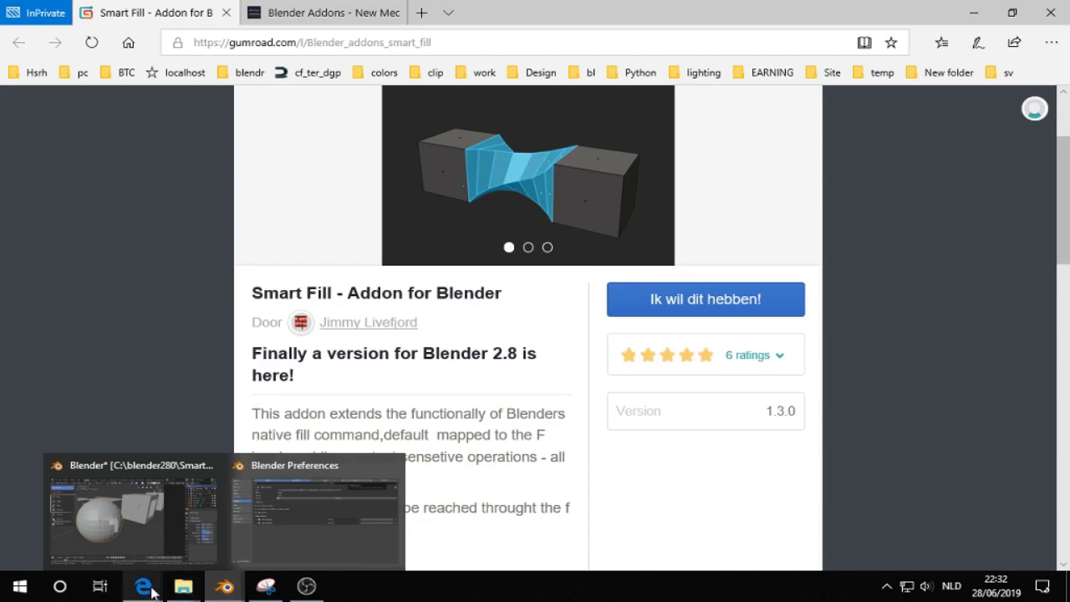
- Return to Blender and put the sphere into Edit Mode, framing its hole
left_click(142, 514)
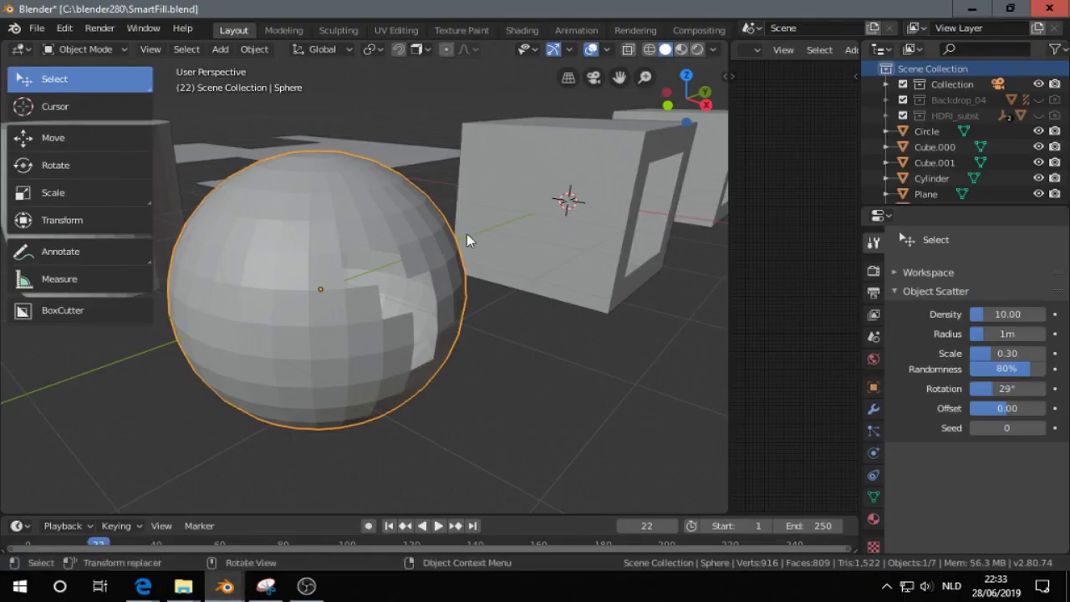
middle_click_drag(467, 235, 429, 248)
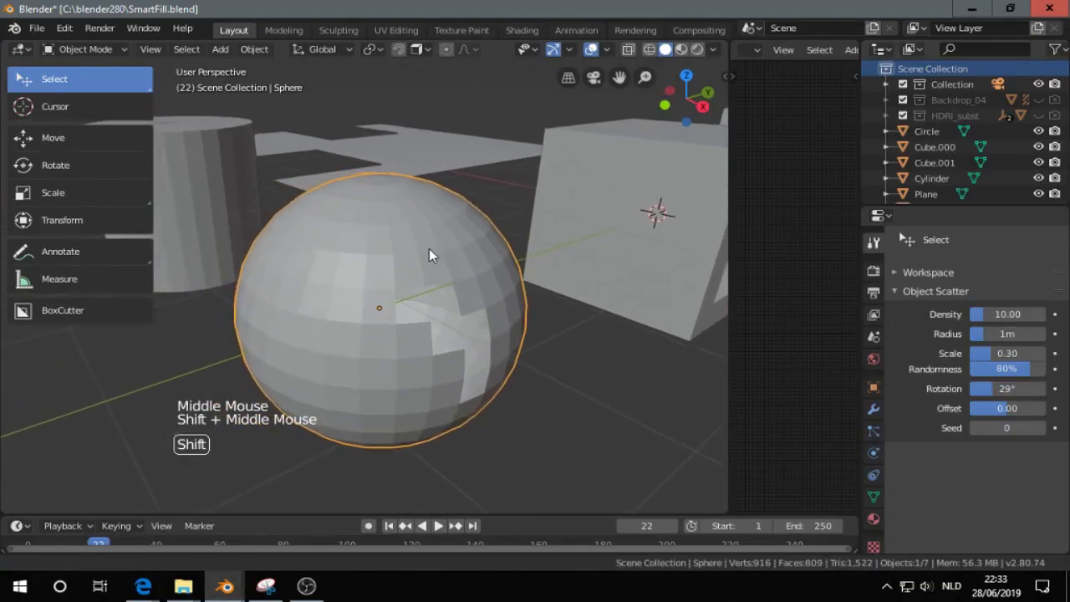
key("Tab")
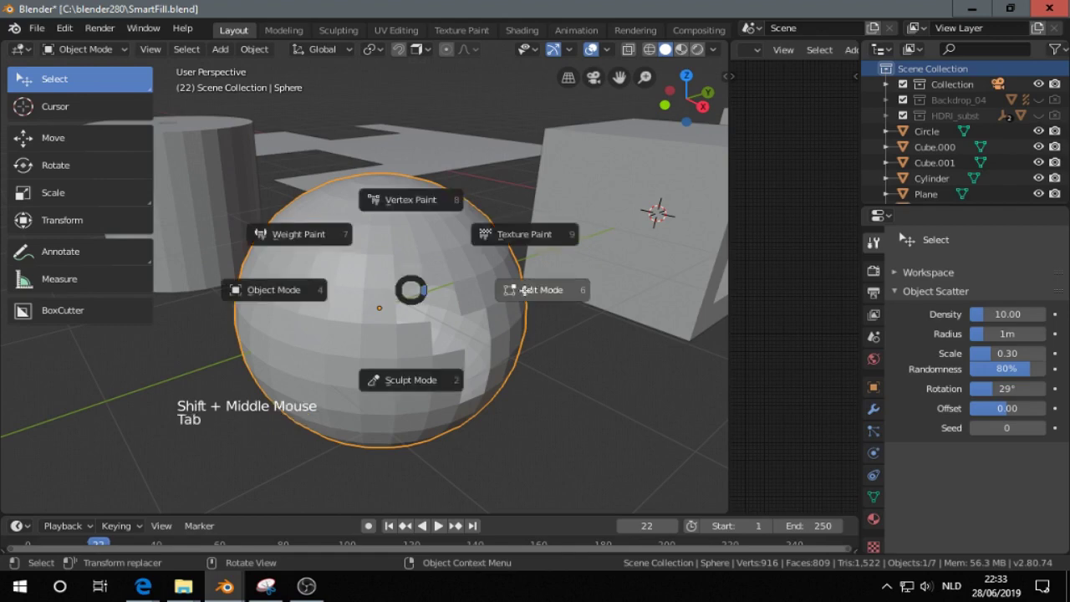
middle_click_drag(456, 290, 427, 280)
scroll(445, 288, "up", 2)
- Grid-fill the sphere's hole with F, then undo the fill
key("f")
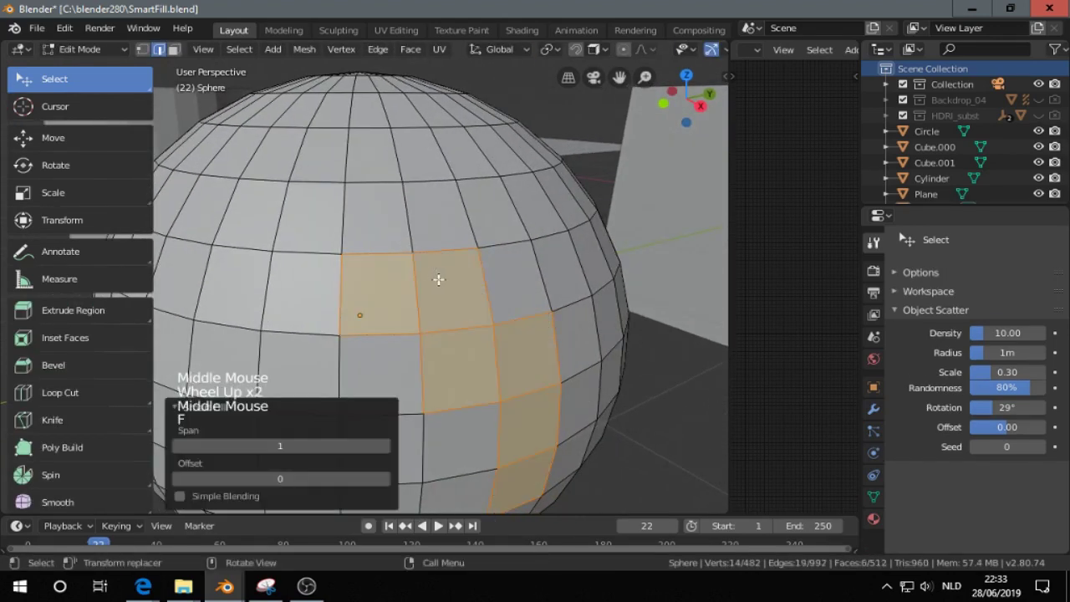
scroll(505, 336, "down", 1)
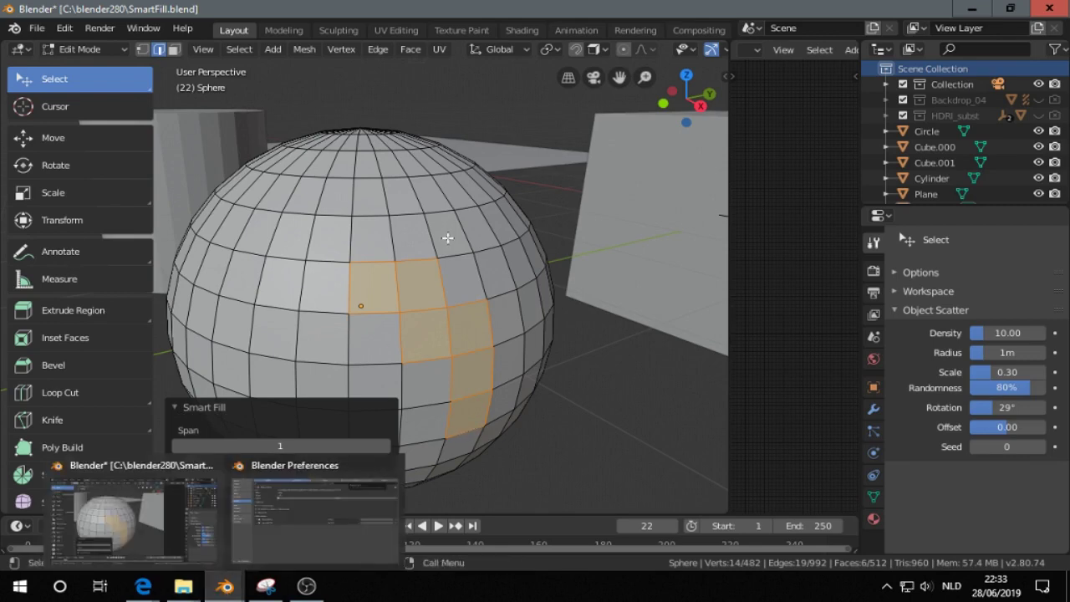
key("ctrl+z")
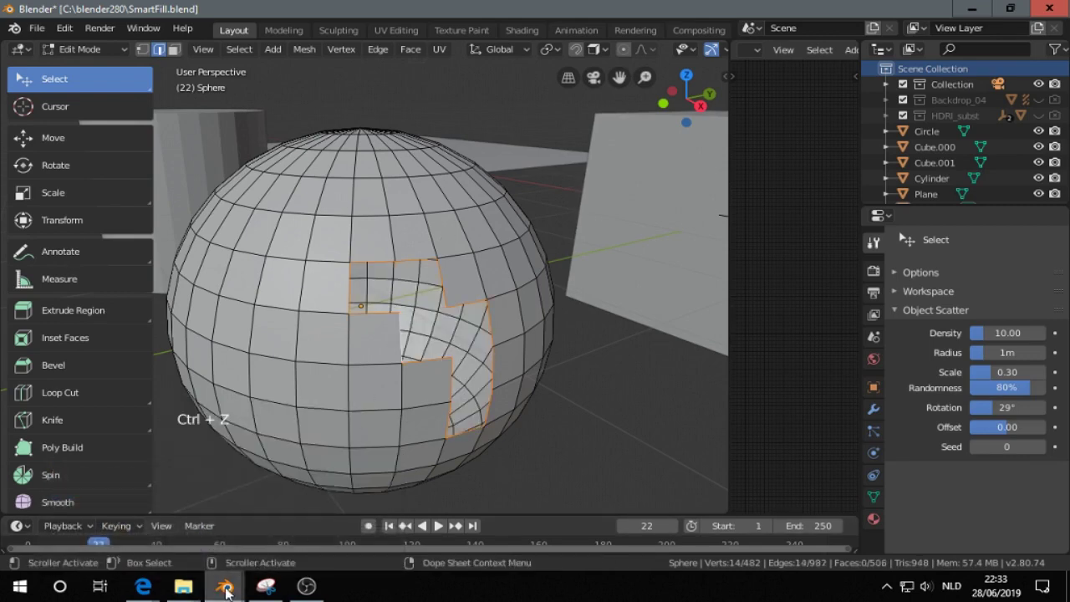
- In Preferences, search add-ons for 'smart' and disable Mesh: Smart Fill
left_click(310, 507)
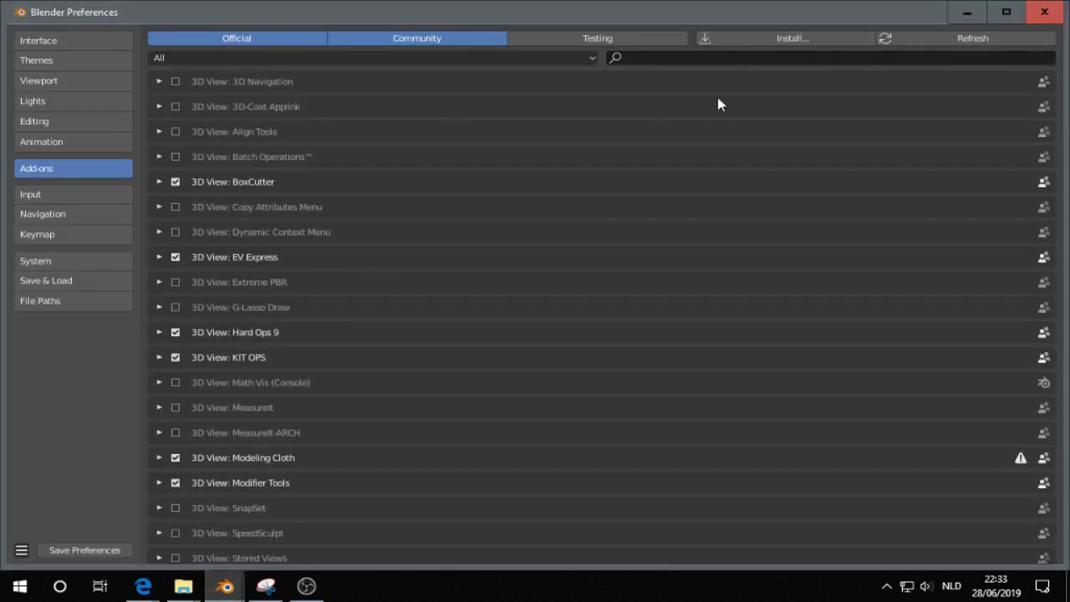
left_click(694, 59)
type("smart")
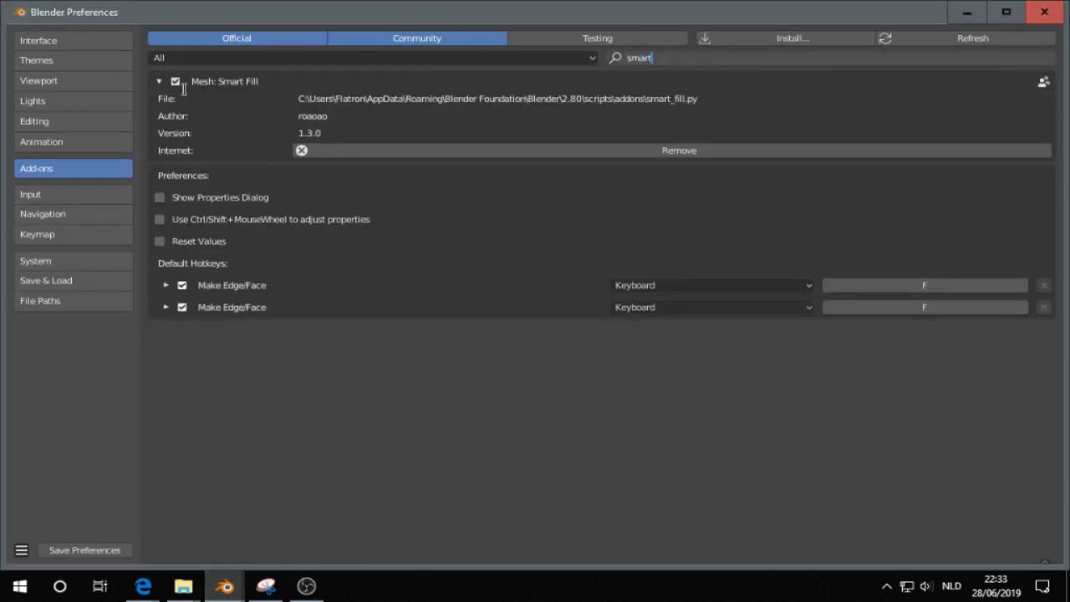
key("Return")
left_click(175, 81)
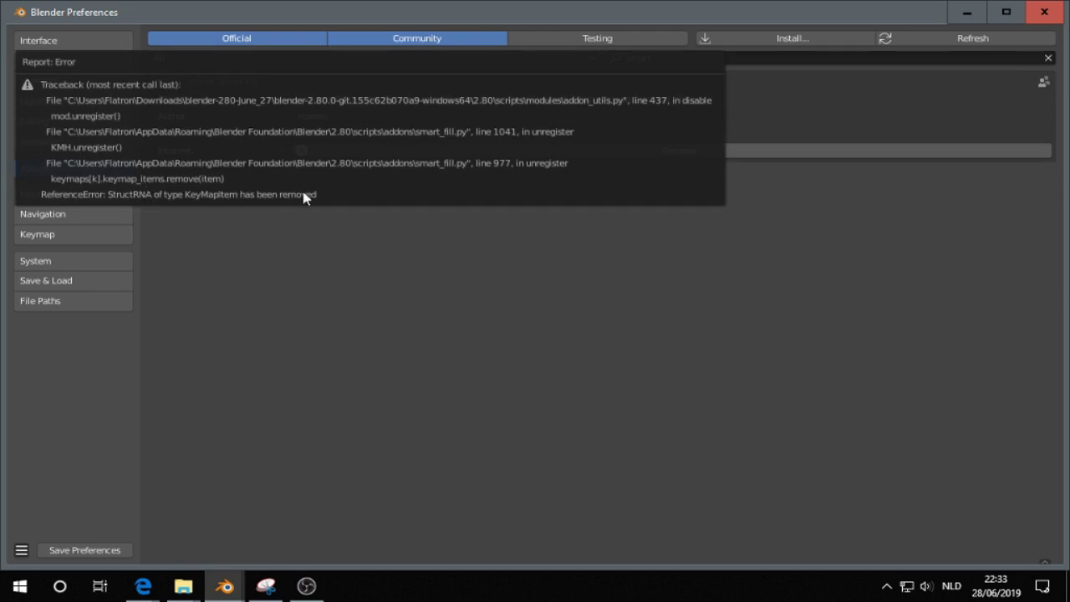
- Try Blender's native single-face fill on the hole, then undo it
mouse_move(222, 589)
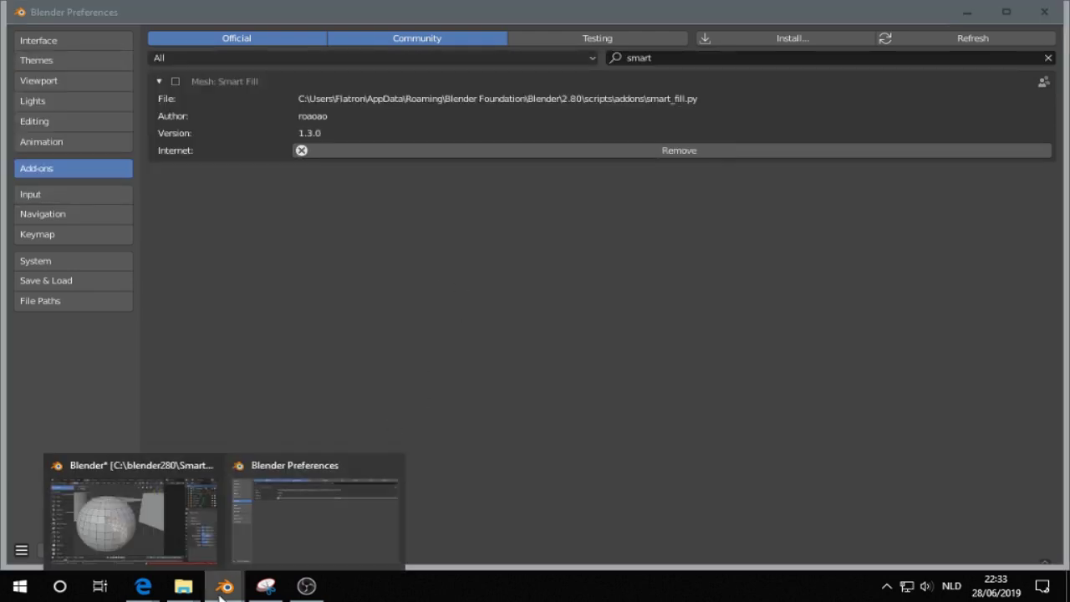
left_click(141, 507)
key("f")
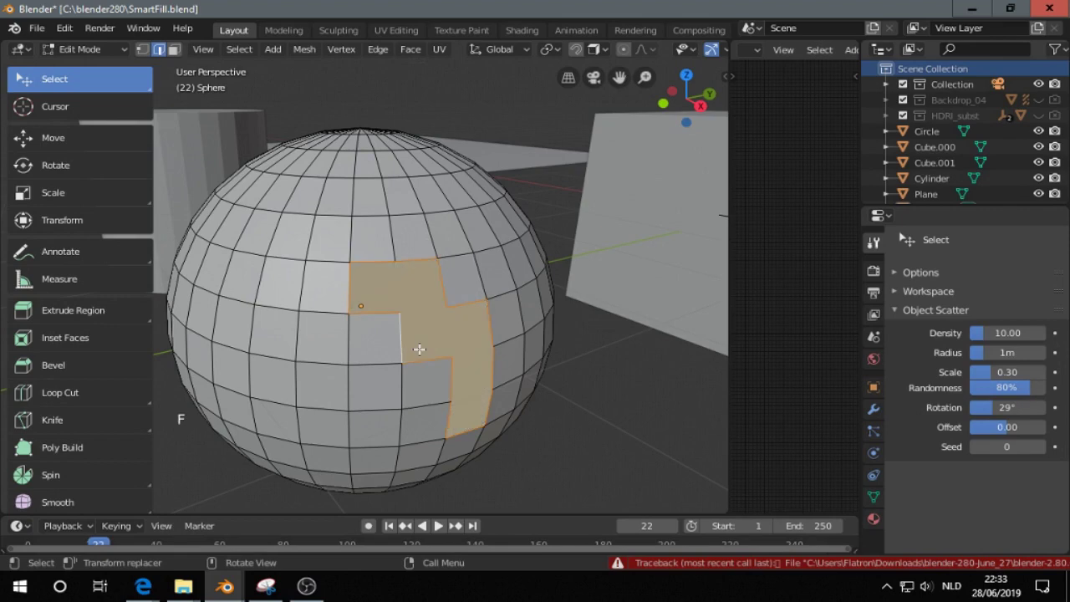
key("ctrl+z")
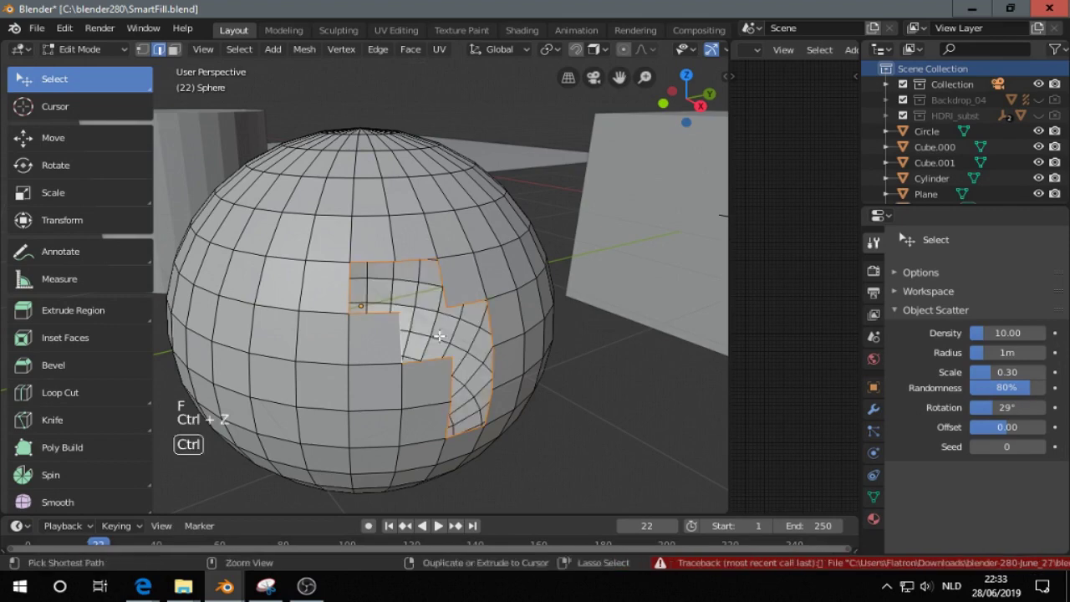
- Re-enable the Smart Fill add-on and close Preferences
mouse_move(225, 587)
left_click(314, 501)
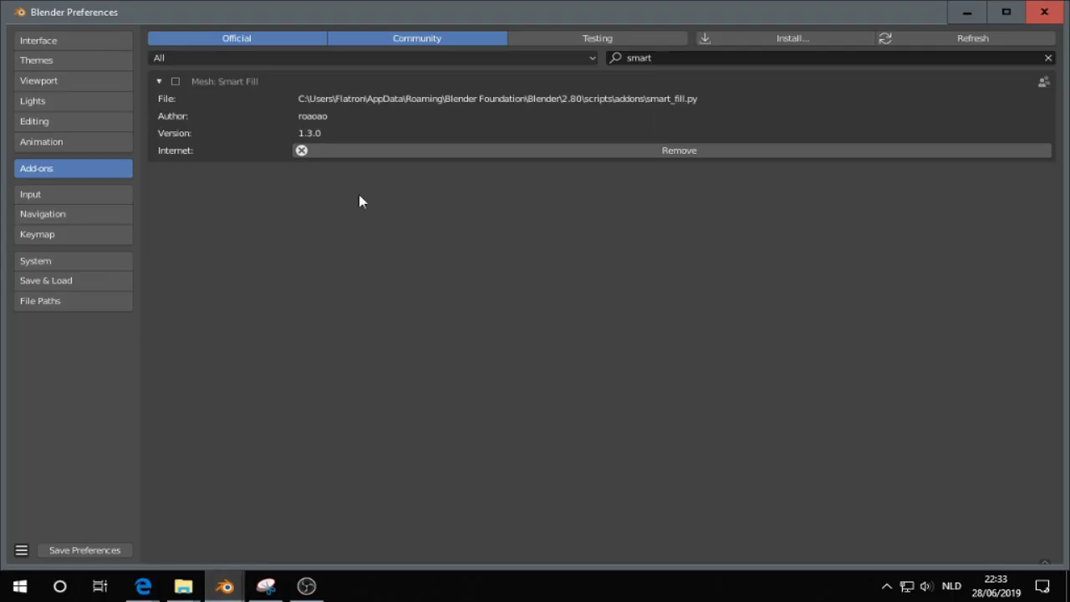
left_click(175, 81)
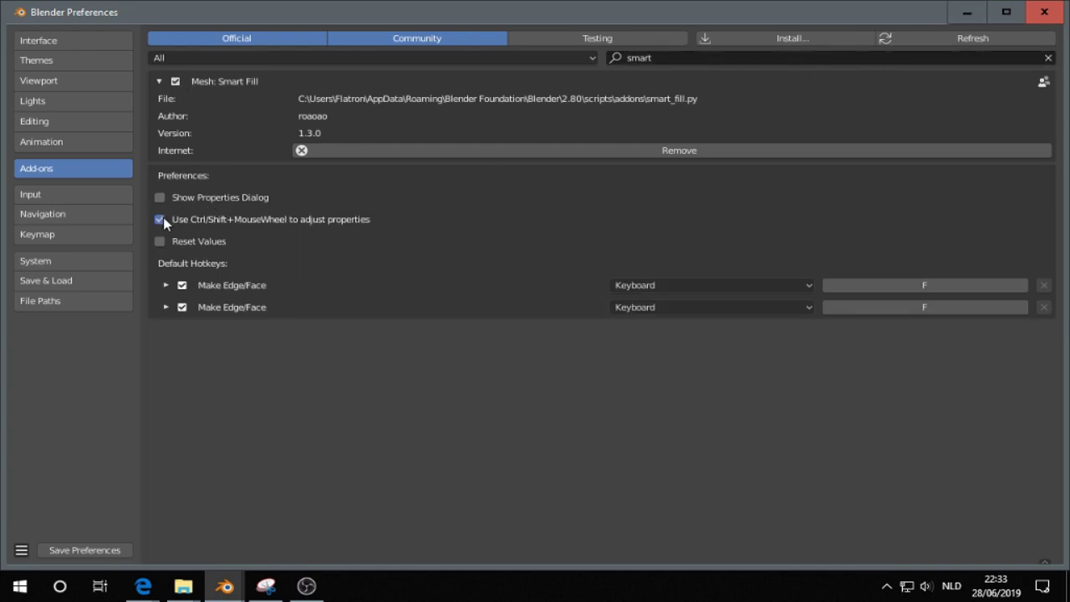
left_click(967, 12)
- Select Cube.001 and enter Edit Mode, framing the two facing openings
mouse_move(462, 250)
middle_mouse_down()
mouse_move(418, 317)
mouse_move(435, 330)
mouse_move(402, 348)
mouse_move(585, 251)
mouse_move(474, 251)
middle_mouse_up()
scroll(430, 310, "down", 2)
scroll(401, 348, "down", 5)
scroll(602, 254, "up", 3)
key("Tab")
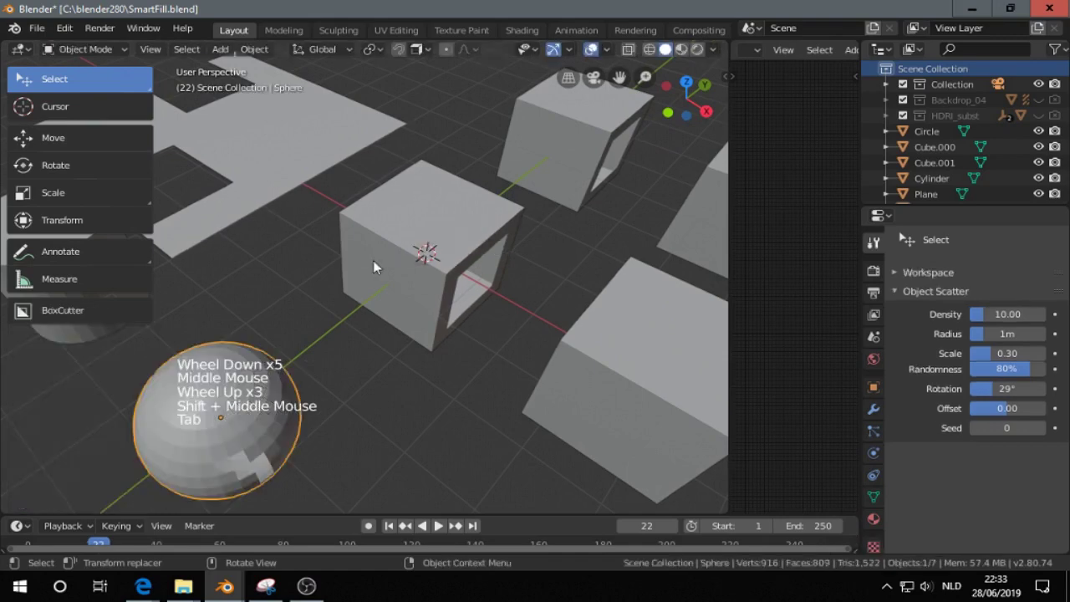
left_click(430, 226)
key("Tab")
middle_click_drag(580, 246, 510, 229)
scroll(604, 215, "up", 2)
scroll(452, 238, "up", 2)
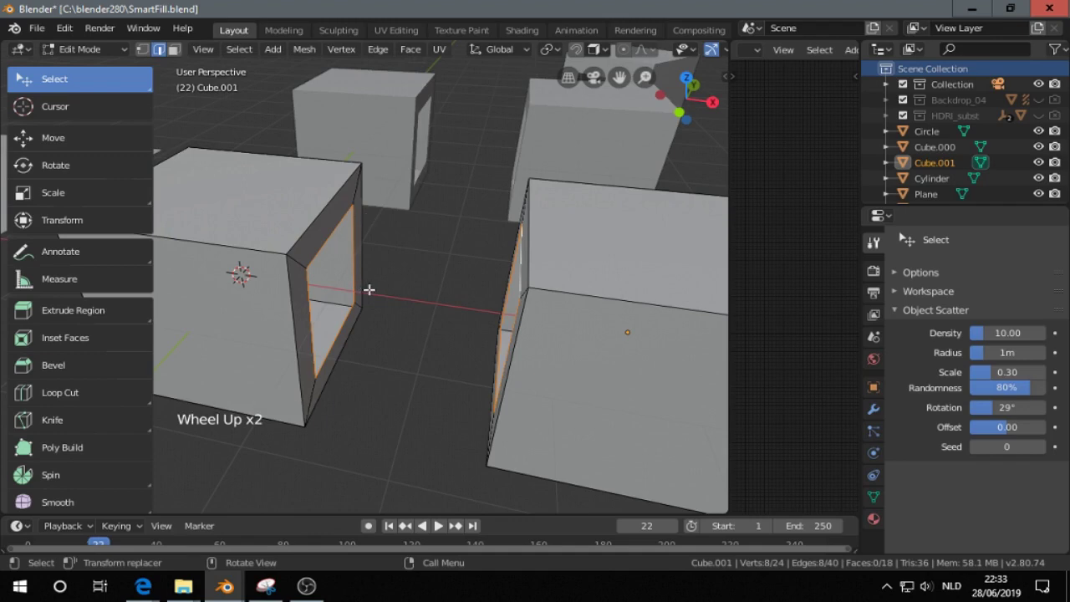
- Bridge the openings with Smart Fill and raise Number of Cuts to 7
key("f")
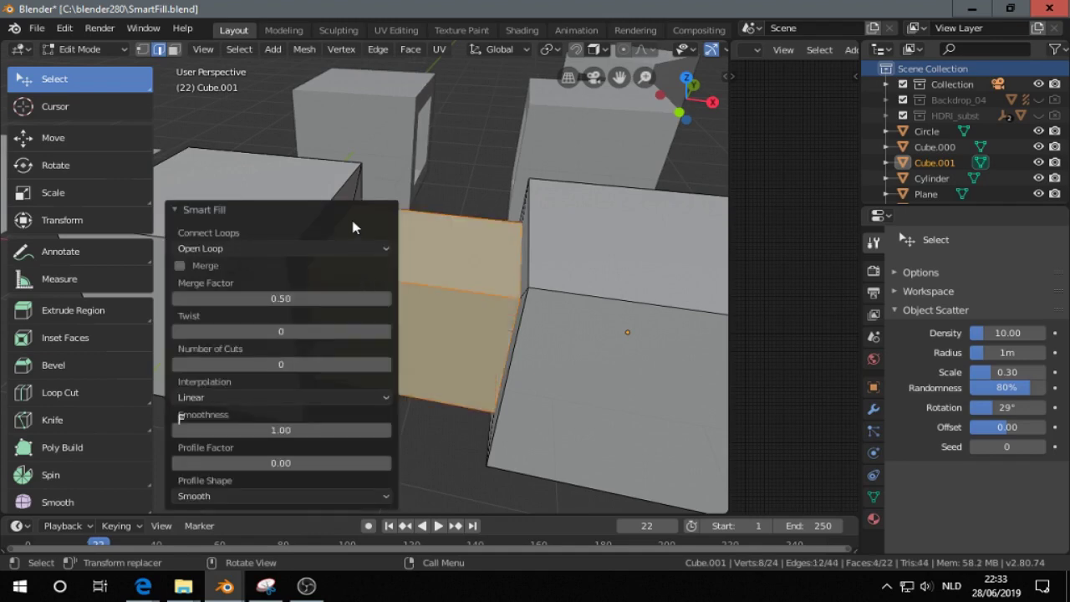
key("t")
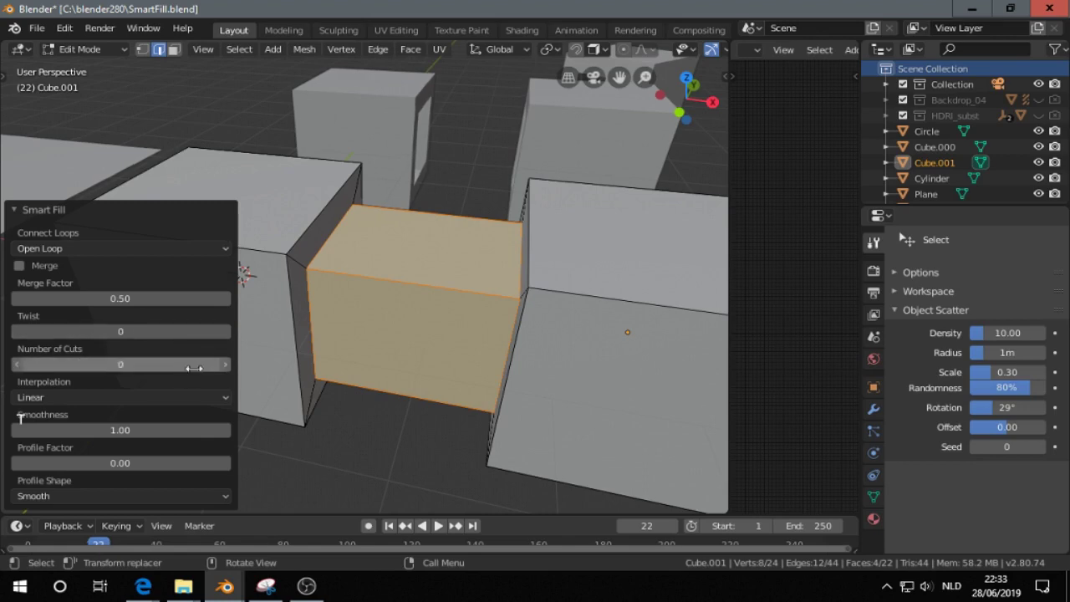
left_click(227, 365)
left_click(227, 365)
left_click(228, 364)
left_click(227, 365)
left_click(228, 365)
left_click(227, 365)
left_click(228, 364)
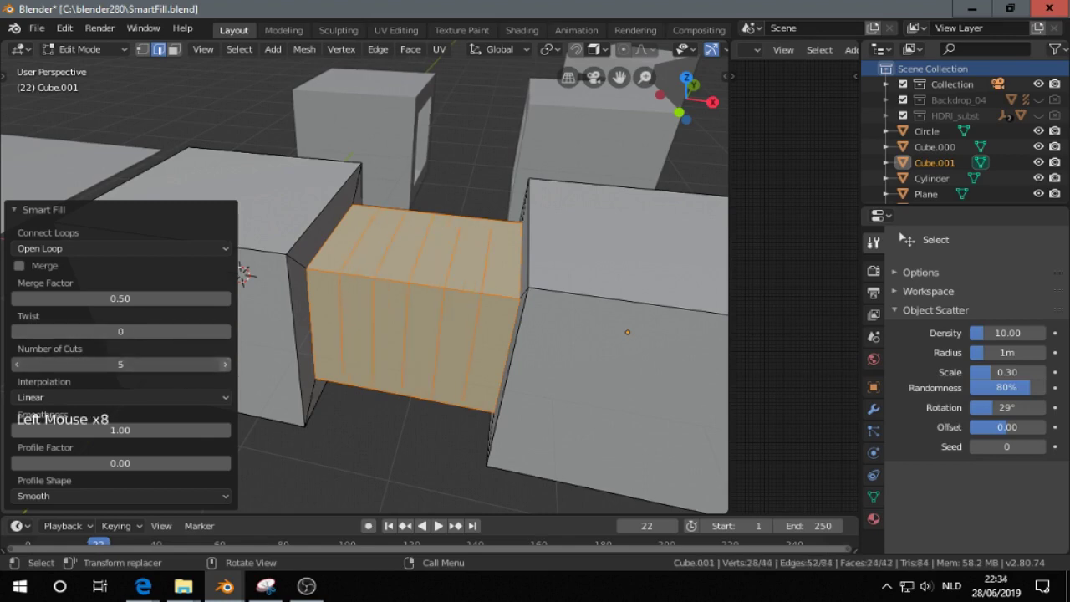
left_click(227, 365)
left_click(227, 365)
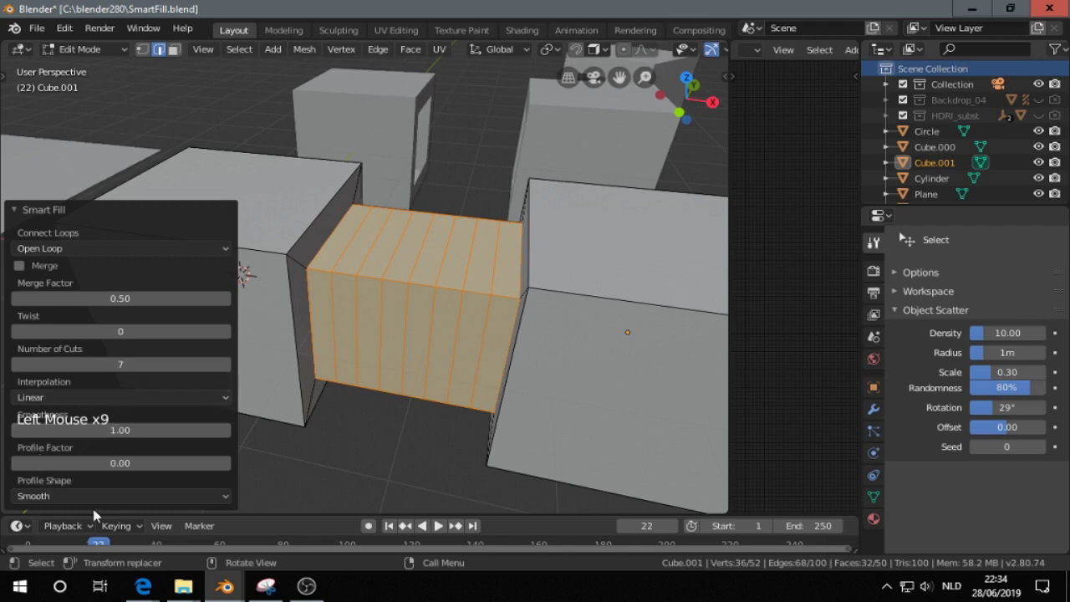
left_click(126, 463)
- Set the bridge's Profile Factor to -0.42 and Profile Shape to Root
mouse_move(125, 462)
left_mouse_down()
mouse_move(146, 462)
mouse_move(96, 462)
left_mouse_up()
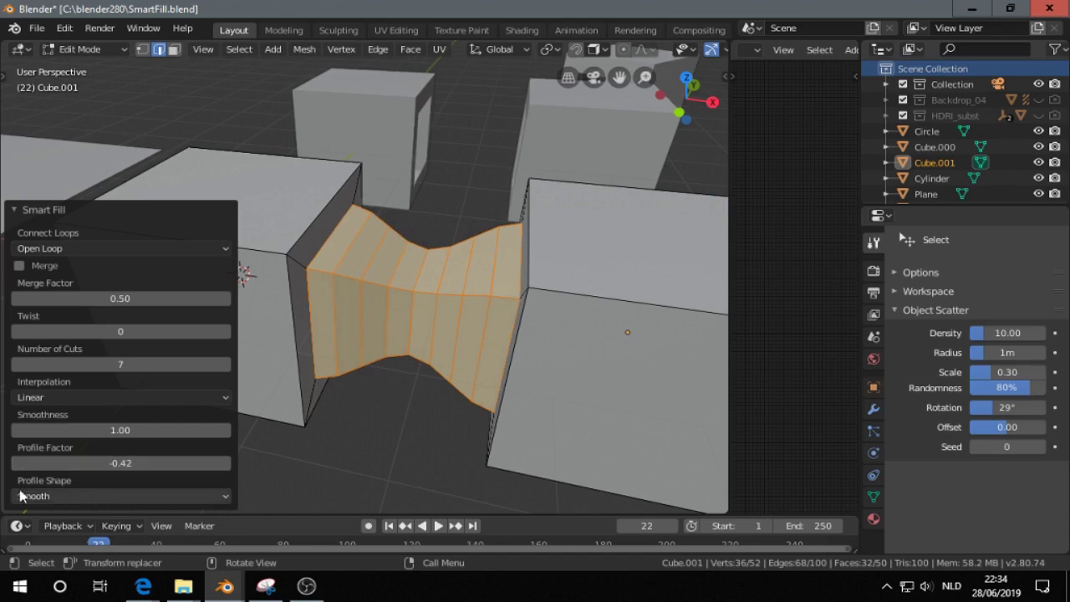
left_click(81, 495)
left_click(70, 460)
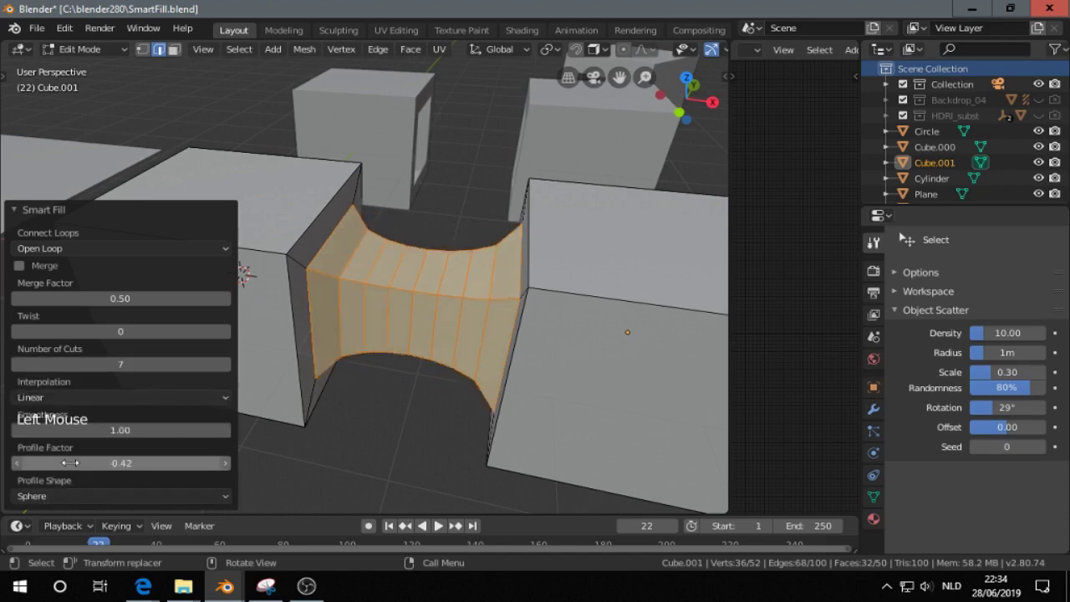
left_click(83, 495)
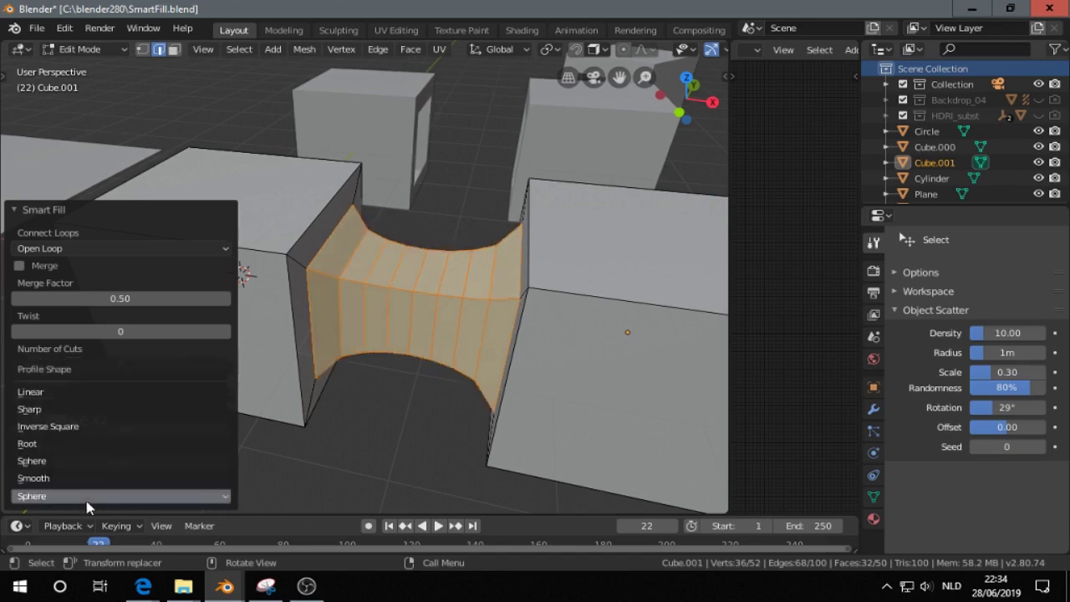
left_click(81, 444)
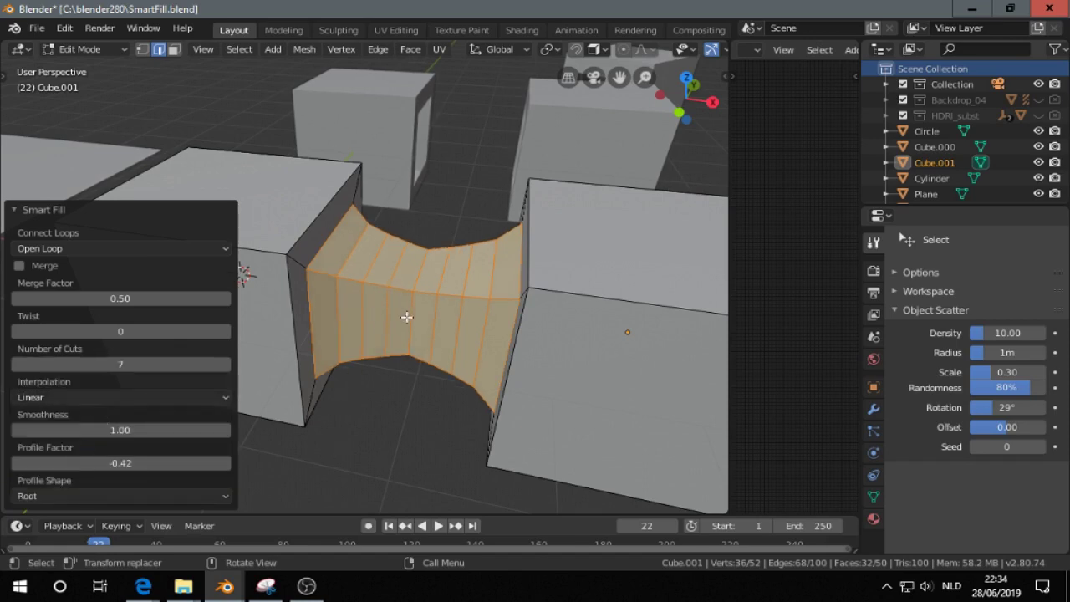
- Set the bridge's Twist to 3, then return to Object Mode
left_click(121, 331, "shift")
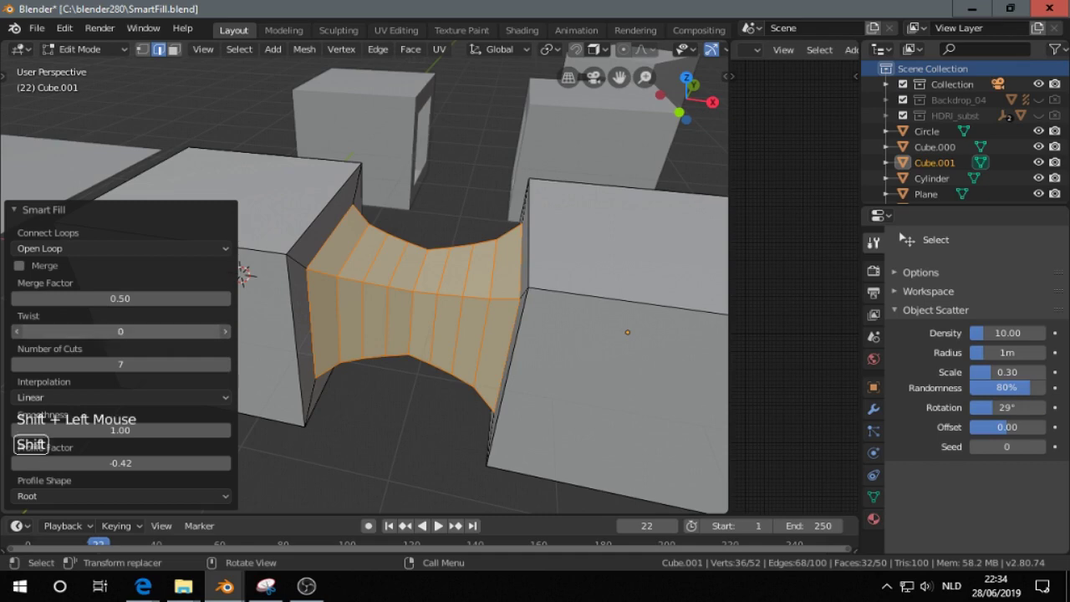
left_click_drag(122, 332, 138, 332, "shift")
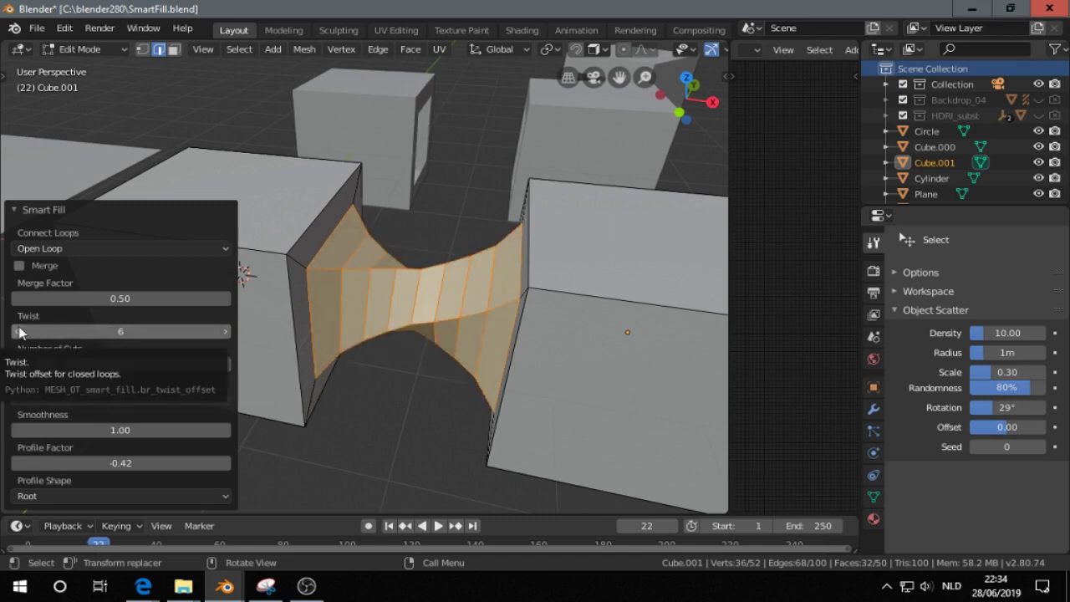
left_click(20, 332)
middle_click_drag(485, 266, 489, 313)
scroll(489, 294, "down", 4)
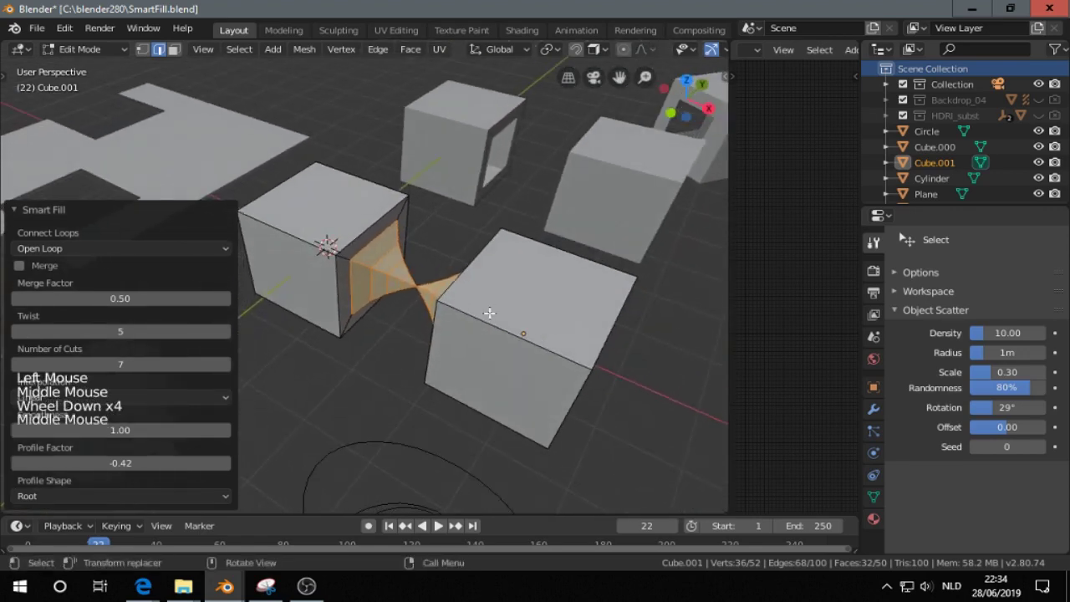
left_click(18, 332)
left_click(19, 332)
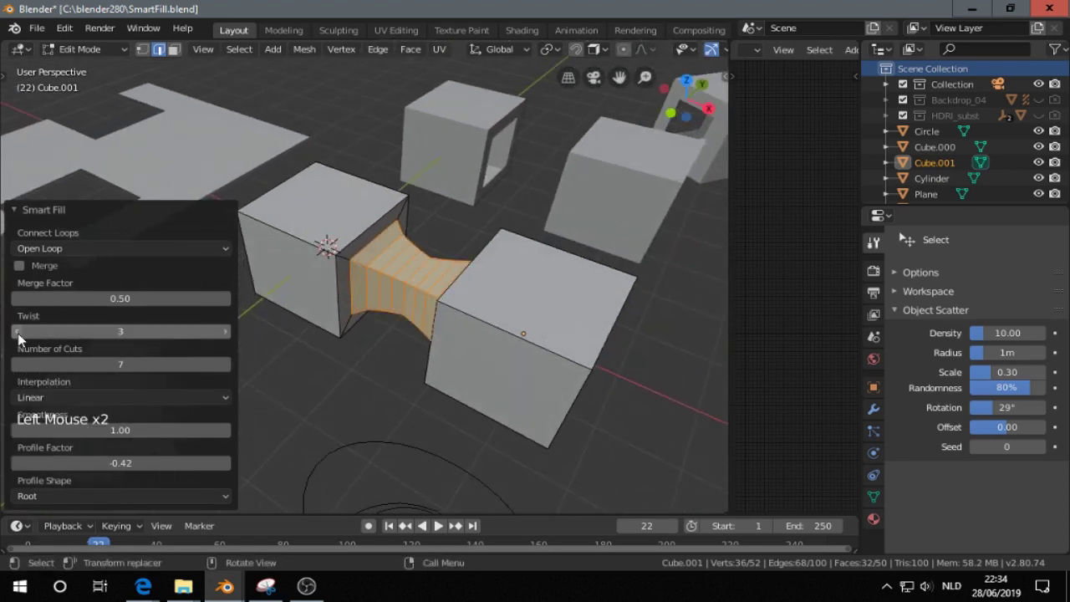
left_click(18, 332)
left_click(225, 332)
key("Tab")
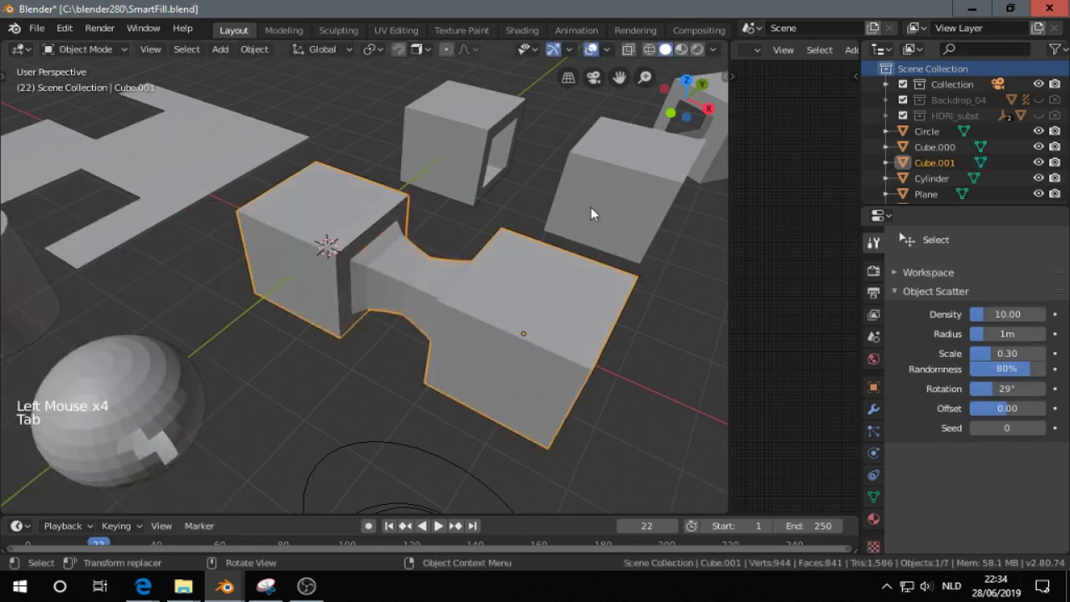
- Select the hollow-cube object Cube.000 and enter Edit Mode
middle_click_drag(592, 214, 409, 359, "shift")
scroll(374, 220, "up", 1, "shift")
scroll(374, 219, "up", 3)
left_click(371, 220)
mouse_move(371, 220)
middle_mouse_down("shift")
mouse_move(525, 330)
mouse_move(419, 332)
mouse_move(384, 235)
middle_mouse_up("shift")
key("Tab")
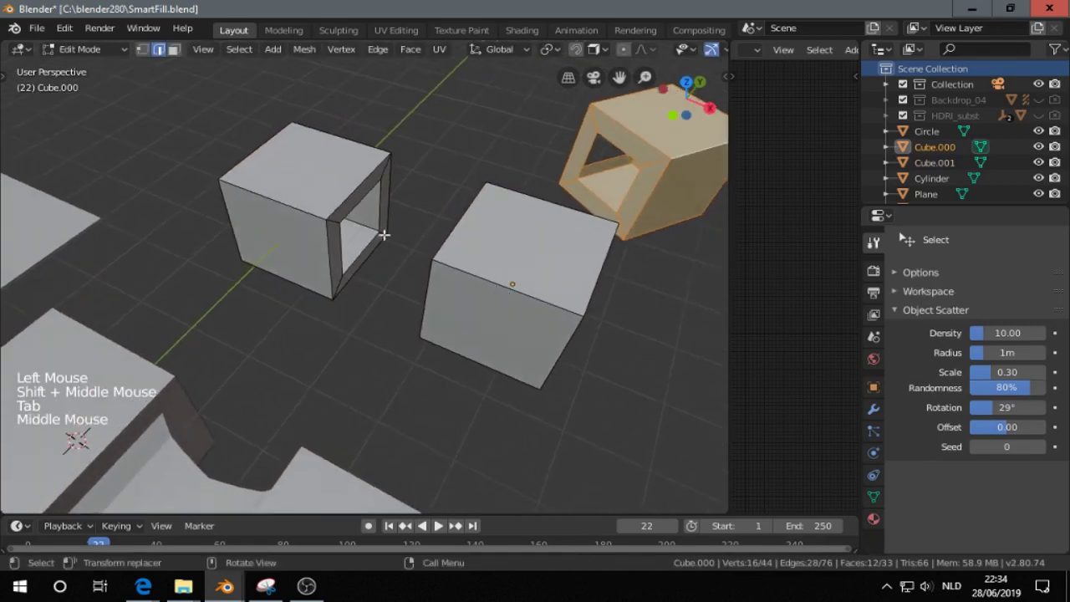
- Select the inner edge loop of one cube opening
left_click(354, 198)
left_click(354, 199)
left_click(352, 203, "alt")
middle_click_drag(352, 202, 392, 256)
middle_click_drag(283, 270, 389, 241)
middle_click_drag(193, 360, 362, 215, "shift")
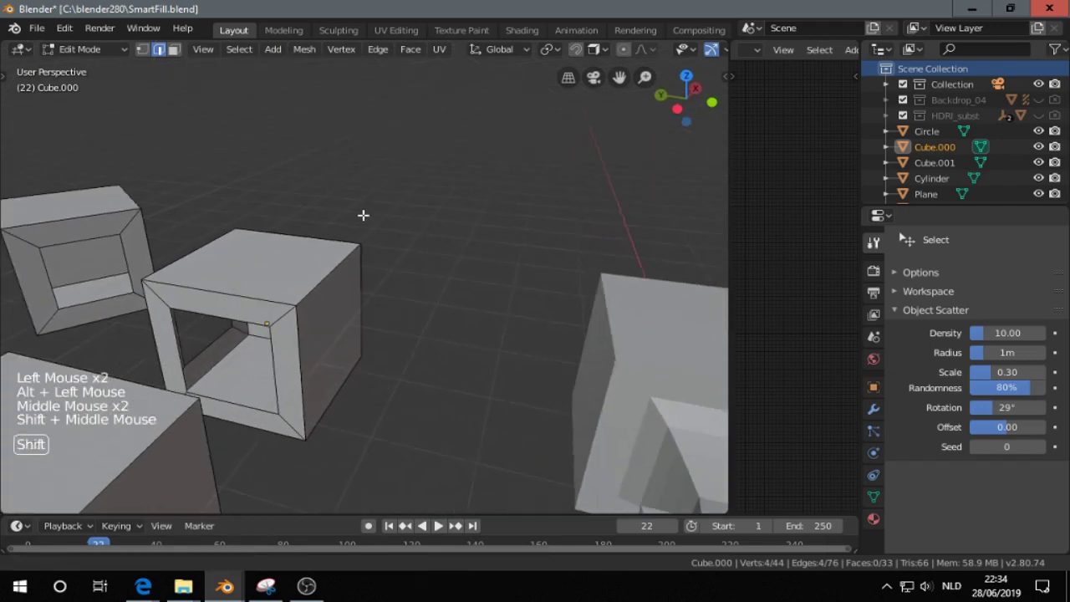
- Add three more opening loops, fill them, then undo the unwanted fill
left_click(229, 306, "alt+shift")
middle_click_drag(229, 306, 236, 354)
scroll(299, 304, "down", 5)
left_click(325, 248, "alt+shift")
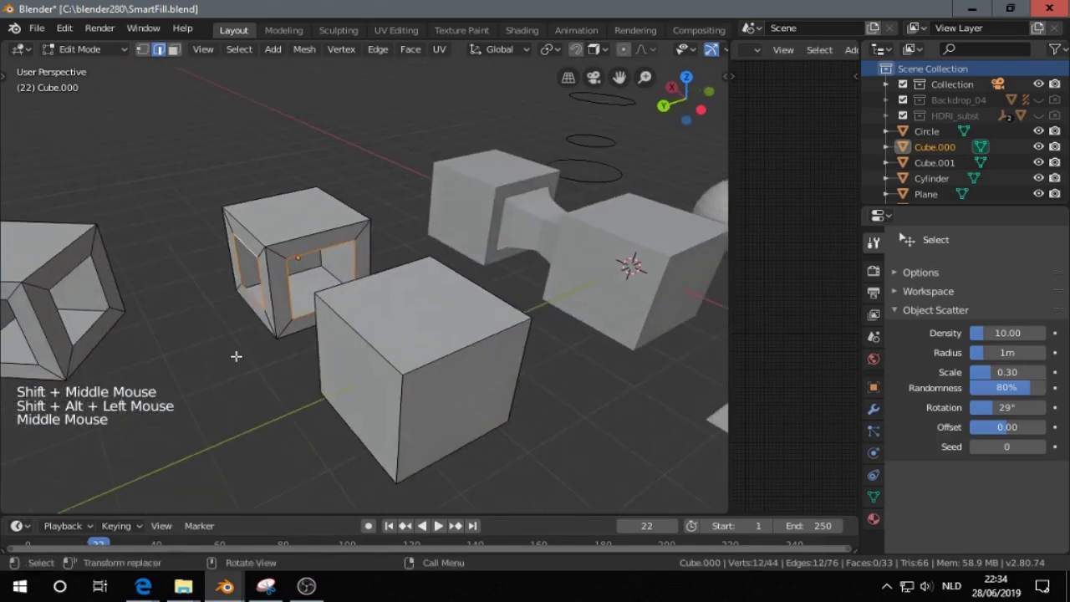
left_click(92, 266, "alt+shift")
middle_click_drag(235, 289, 354, 282)
key("f")
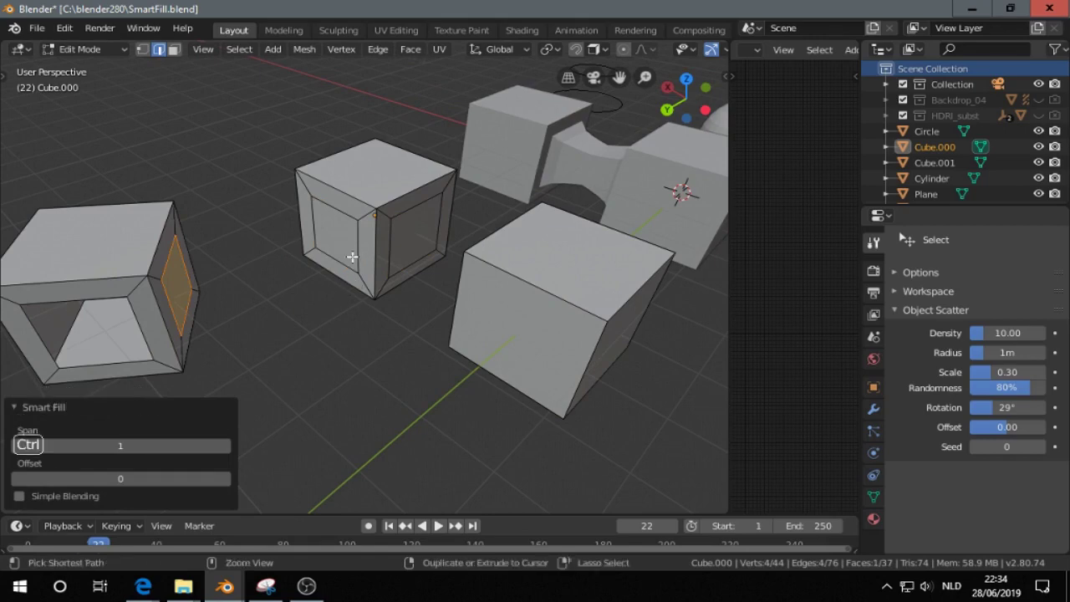
key("ctrl+z")
- Bridge one opening loop to the right cube's opening with a tube
middle_click_drag(354, 259, 210, 289)
left_click(409, 207)
left_click(407, 220, "alt")
left_click(504, 188, "alt+shift")
key("f")
- Select the left cube's inner opening loop plus another opening loop
left_click(376, 228)
left_click(368, 230, "alt")
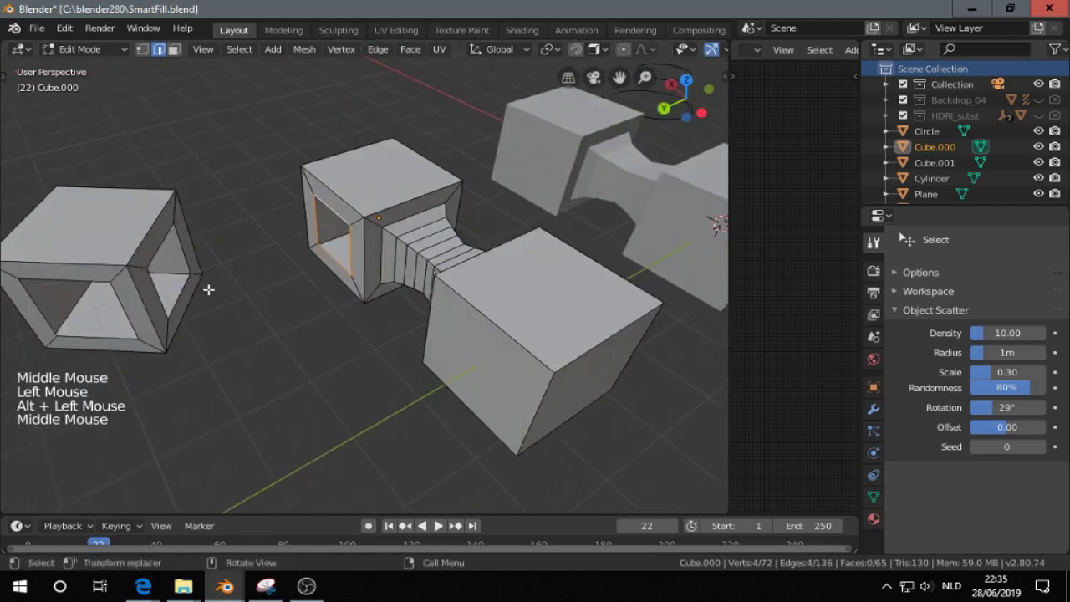
left_click(153, 244, "alt+shift")
middle_click_drag(306, 291, 354, 291)
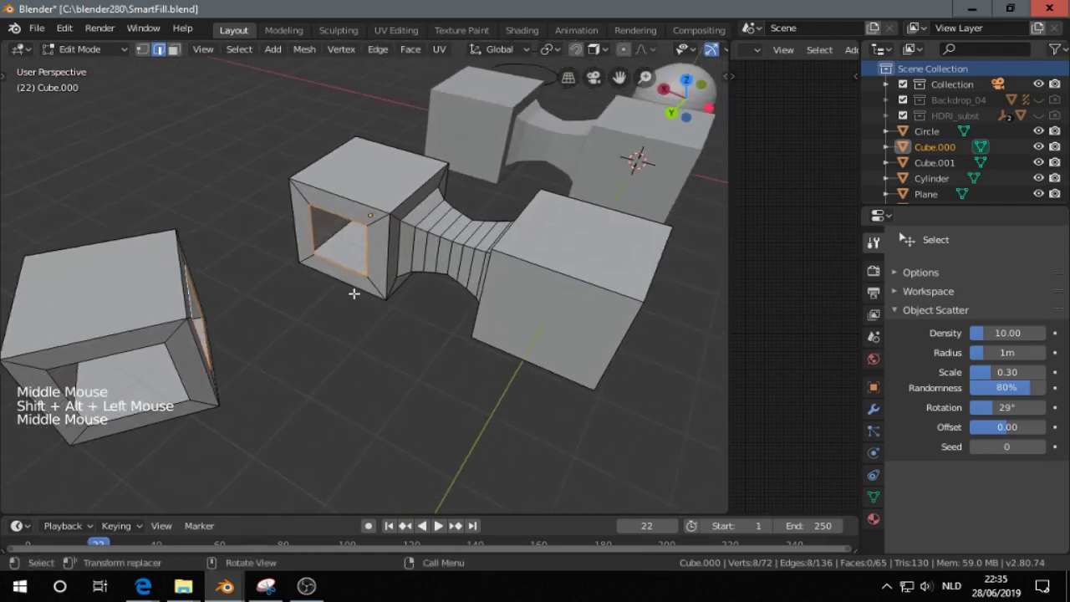
- Bridge the two picked openings and set Interpolation to Blend Path
key("f")
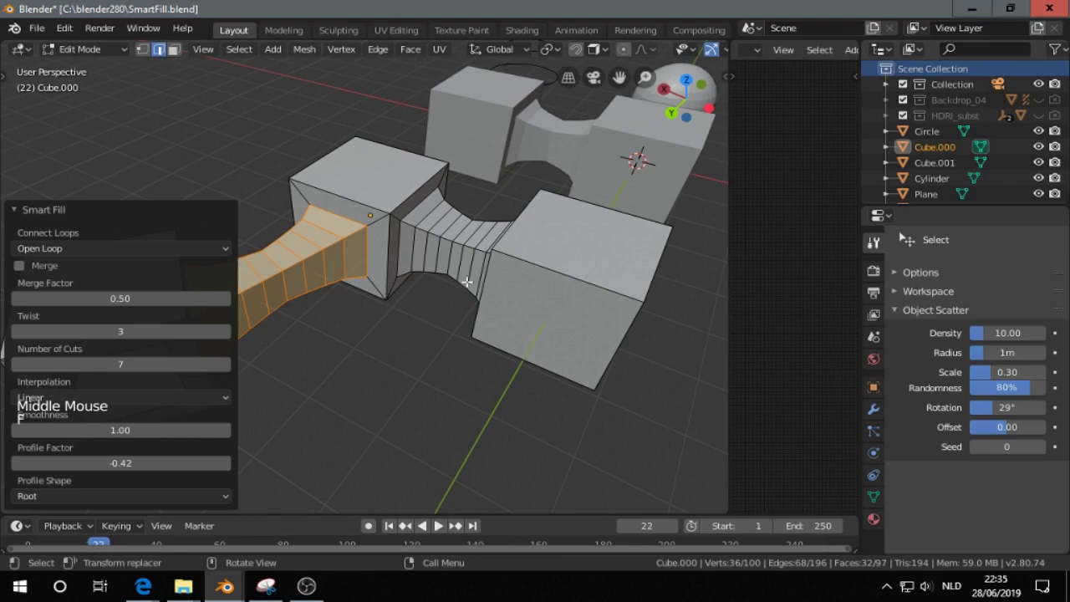
middle_click_drag(396, 303, 461, 310, "shift")
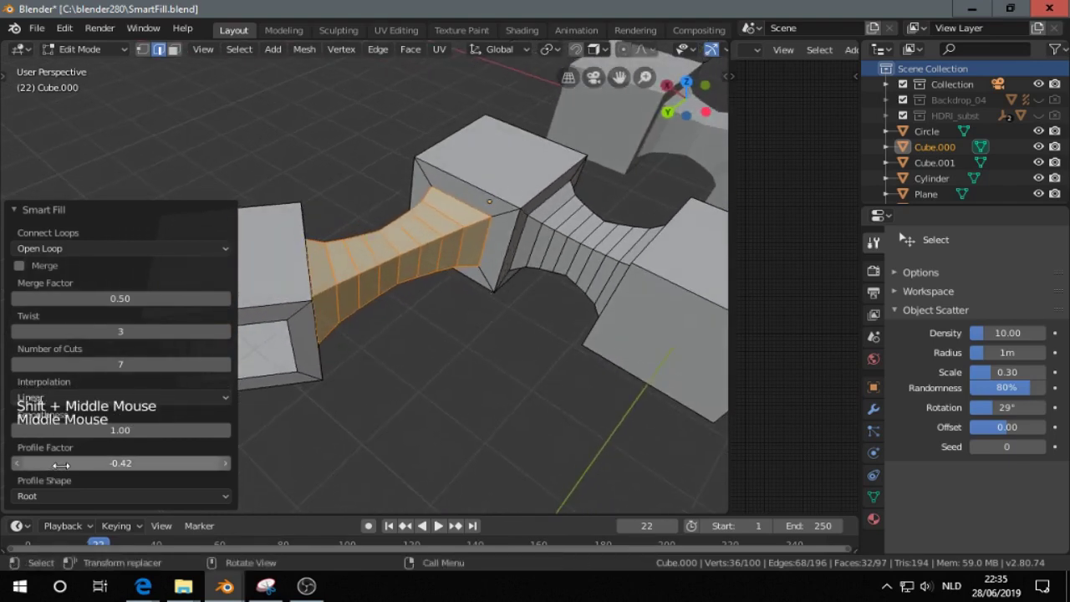
left_click(67, 396)
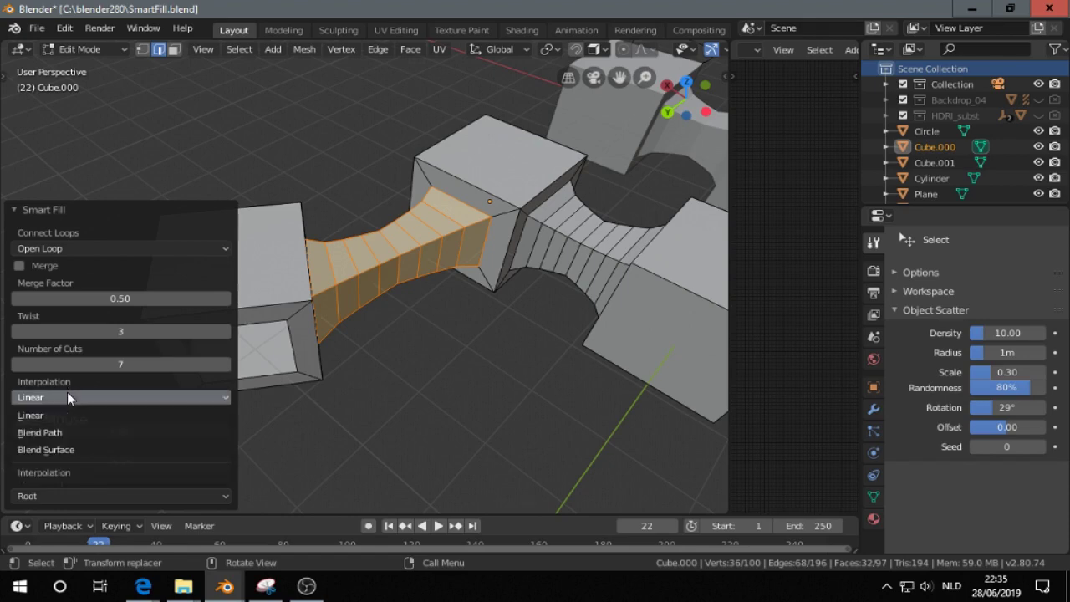
left_click(62, 448)
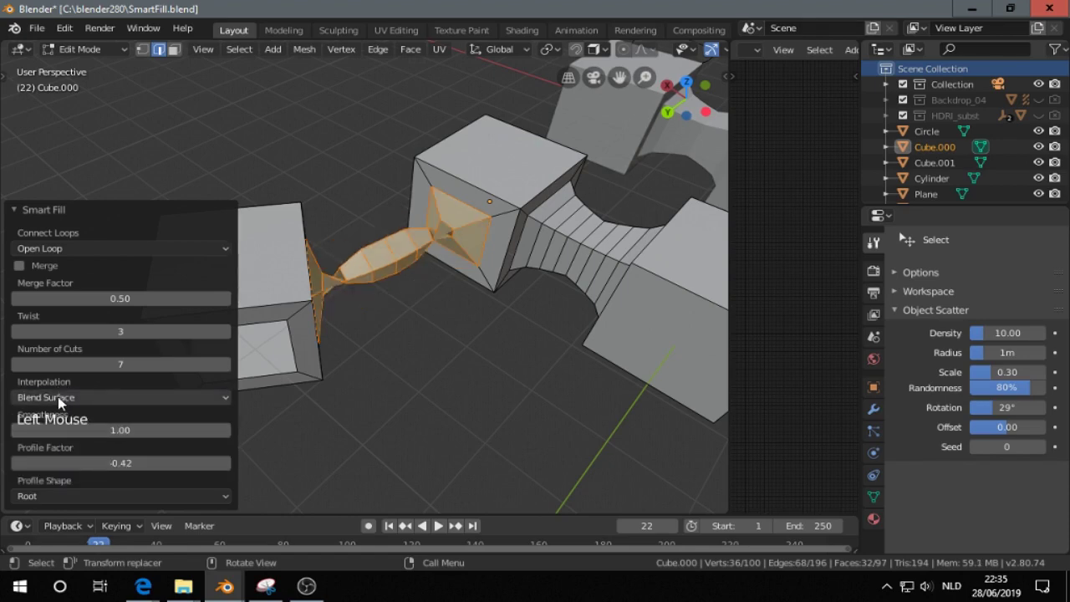
left_click(58, 396)
left_click(75, 433)
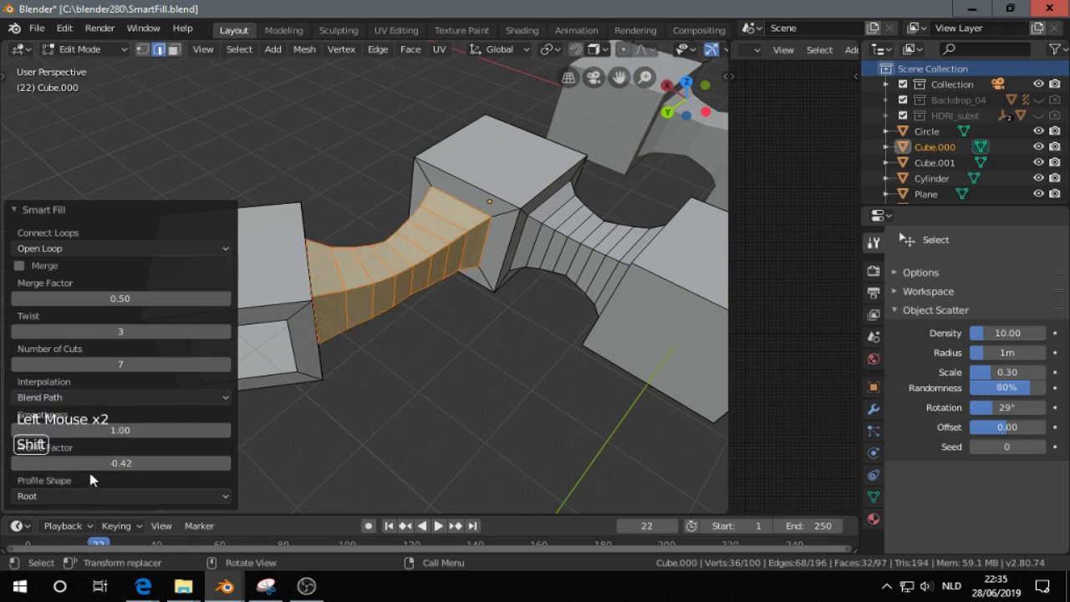
- Deepen the tube's Profile Factor to -0.71 and zoom out
left_click_drag(92, 462, 64, 463, "shift")
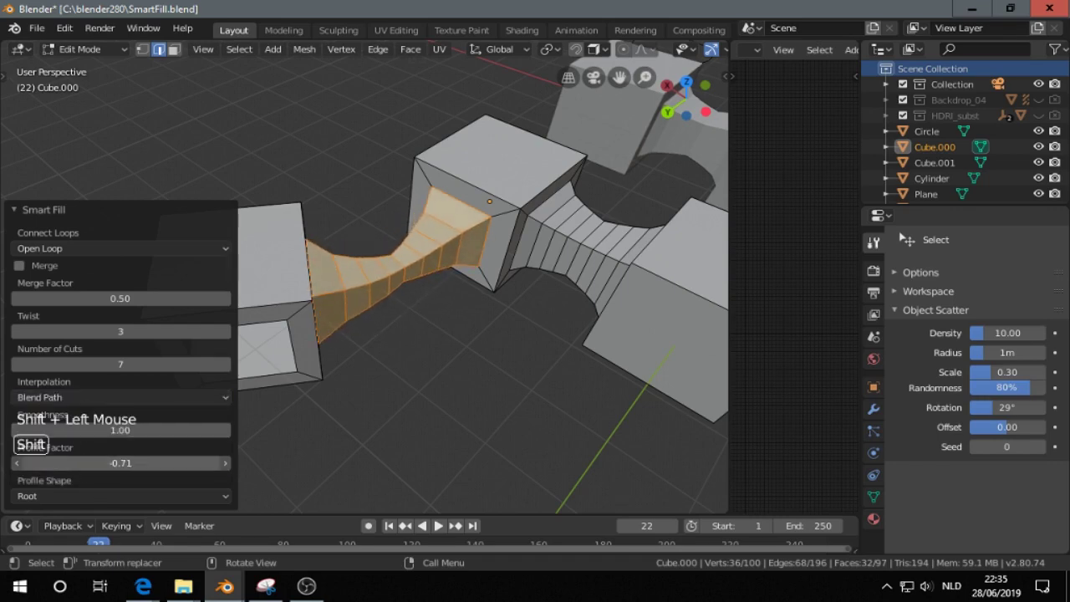
middle_click_drag(459, 325, 529, 342)
scroll(421, 310, "down", 3)
scroll(418, 275, "down", 3)
- Select the Plane and enter Edit Mode, zooming toward its holes
key("Tab")
left_click(390, 371)
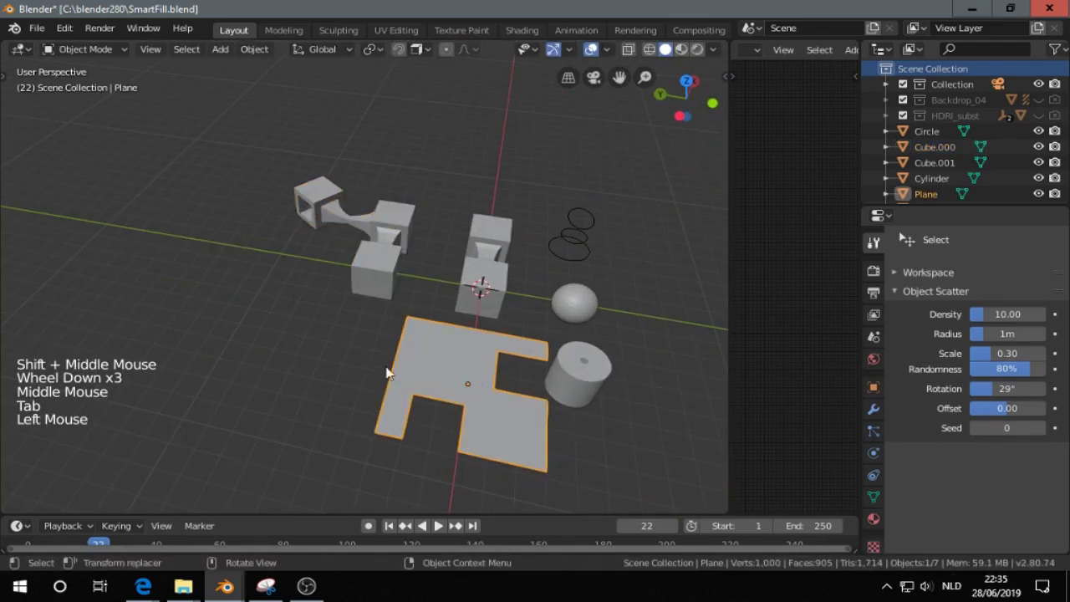
key("Tab")
middle_click_drag(531, 382, 432, 351)
scroll(443, 346, "up", 2)
- Trial-fill the plane's hole loop, then undo the fills
key("f")
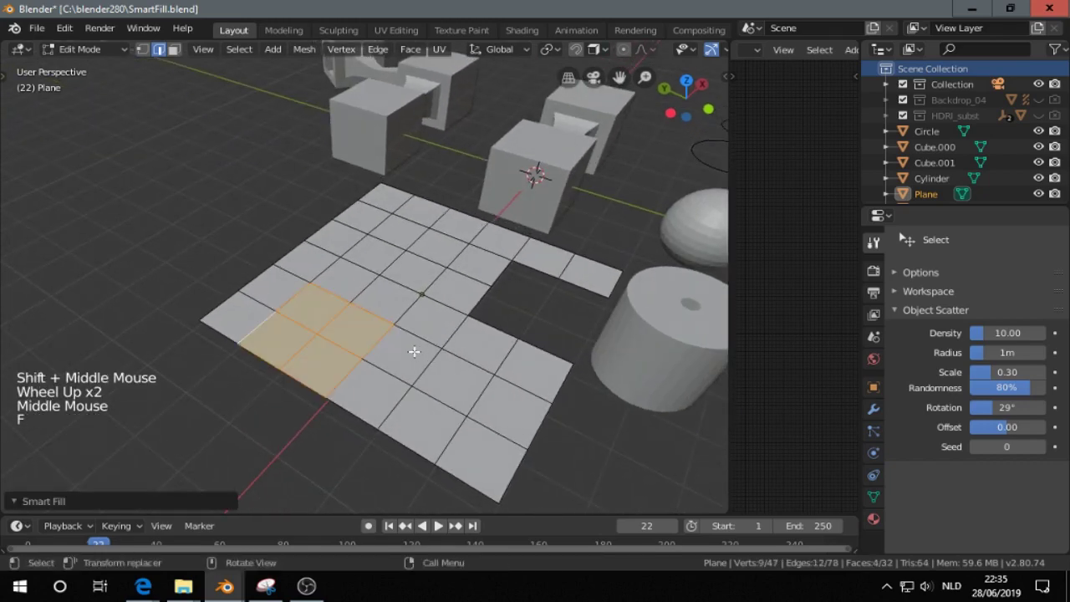
middle_click_drag(402, 326, 445, 337)
left_click(427, 348)
left_click(436, 341, "alt")
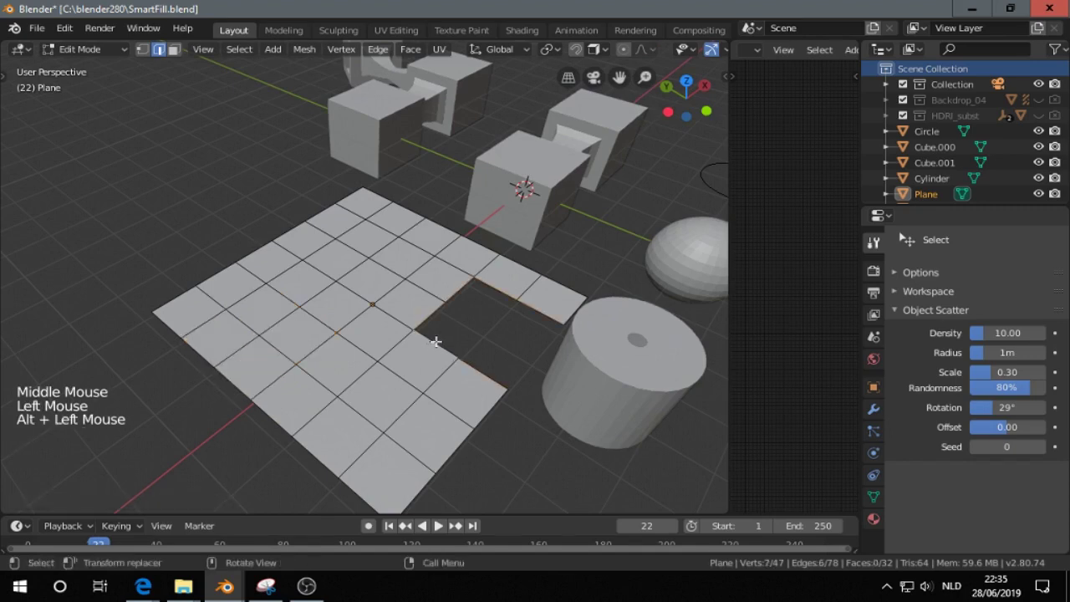
key("f")
scroll(436, 341, "down", 1)
middle_click_drag(435, 341, 456, 345)
key("ctrl+z")
key("ctrl+z")
key("ctrl+z")
key("ctrl+z")
key("ctrl+z")
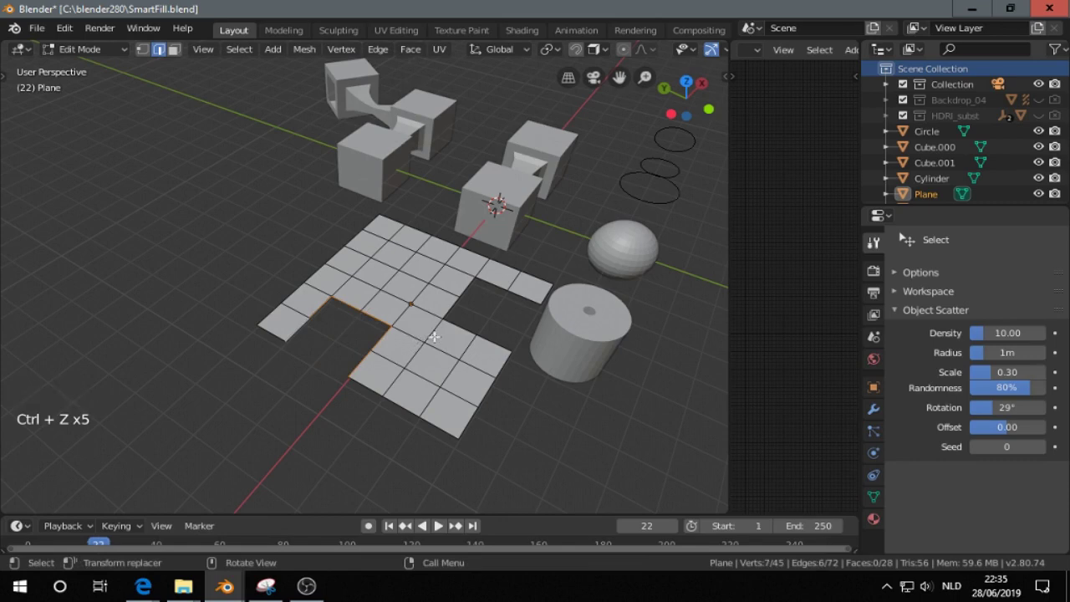
- Undo the trial bridge between the two holes and return to Object Mode
left_click(461, 331, "alt+shift")
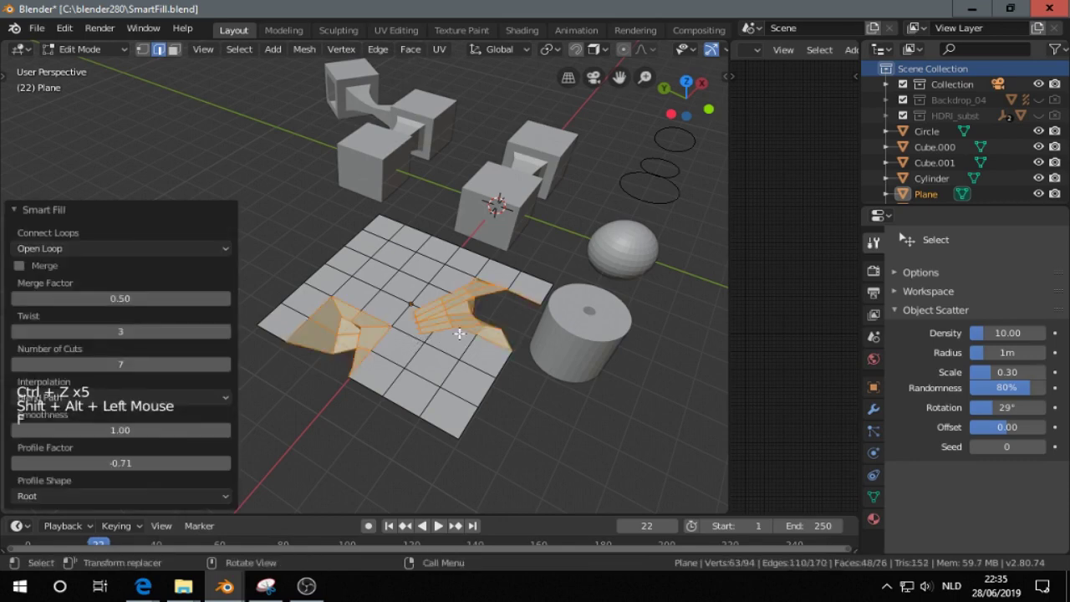
key("ctrl+z")
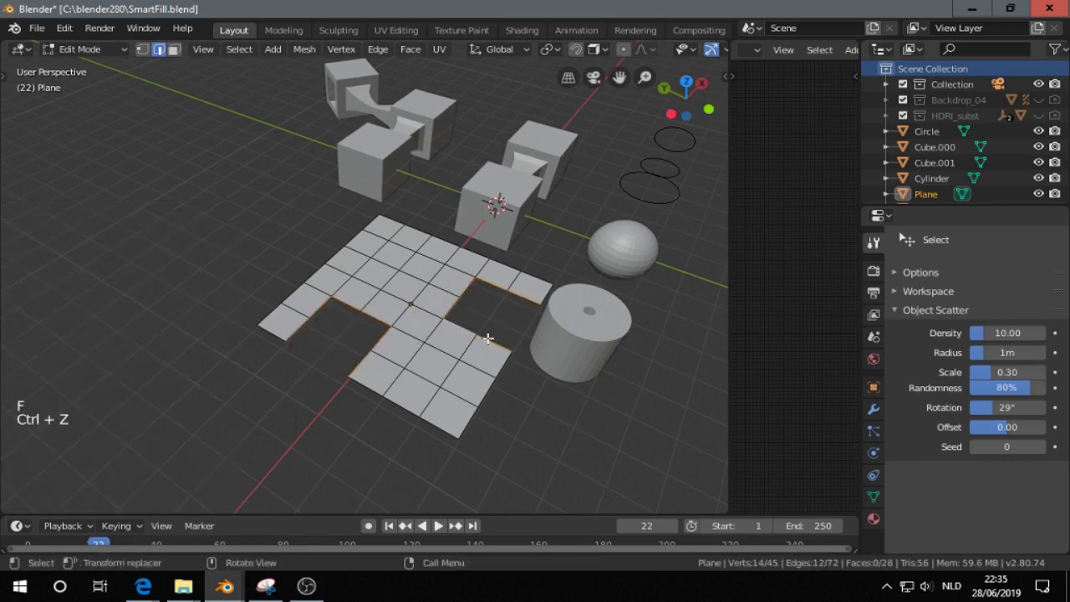
middle_click_drag(485, 339, 473, 340)
key("Tab")
middle_click_drag(622, 342, 420, 367)
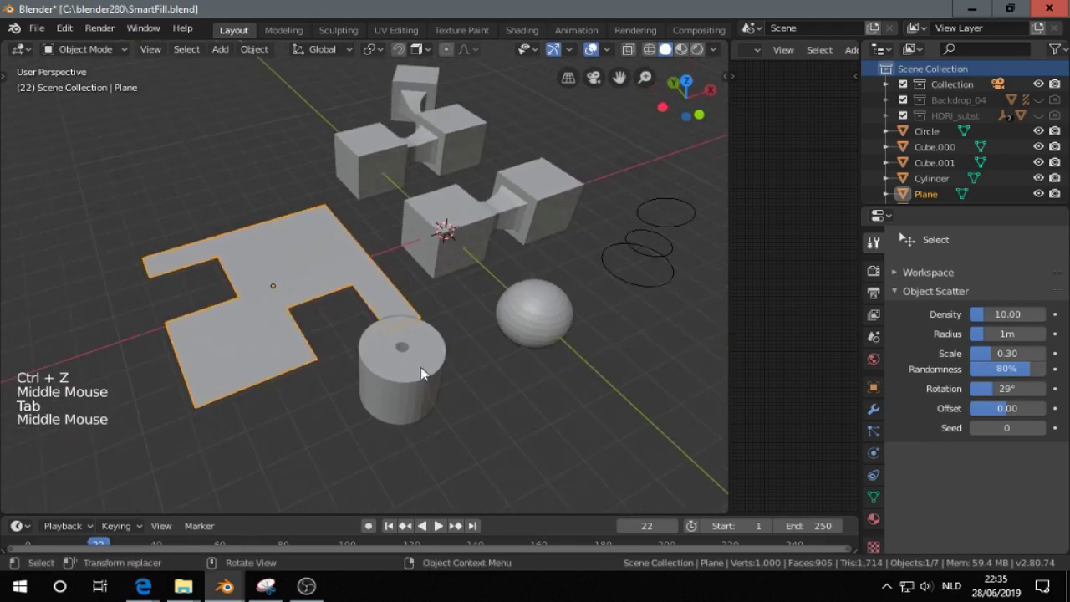
- Select the Cylinder, enter Edit Mode and grid-fill its top hole
left_click(398, 367)
key("Tab")
scroll(509, 376, "up", 2)
middle_click_drag(513, 378, 493, 318)
scroll(493, 318, "up", 3)
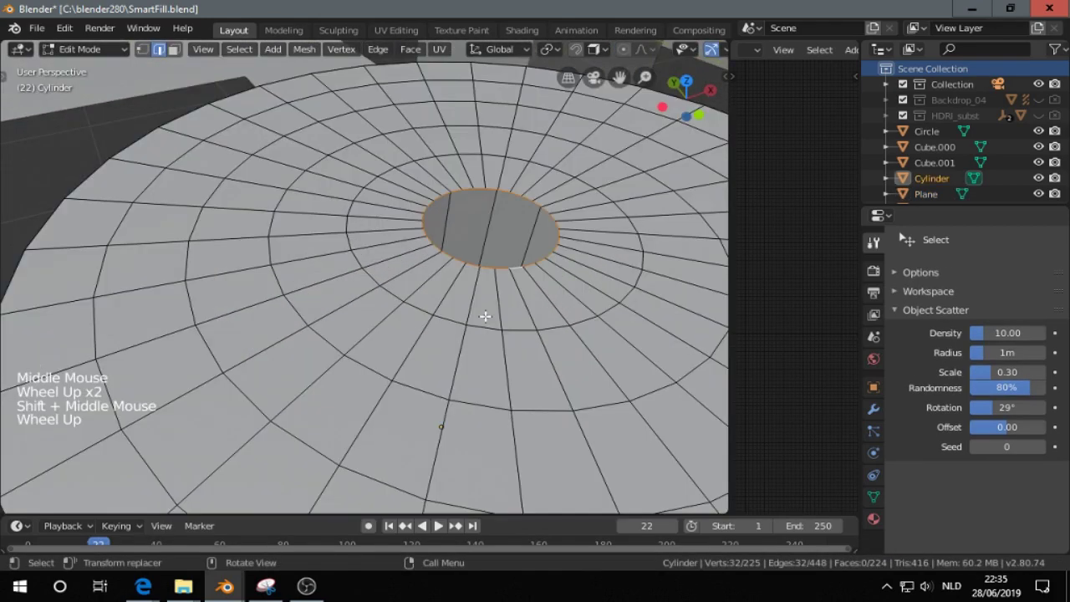
key("f")
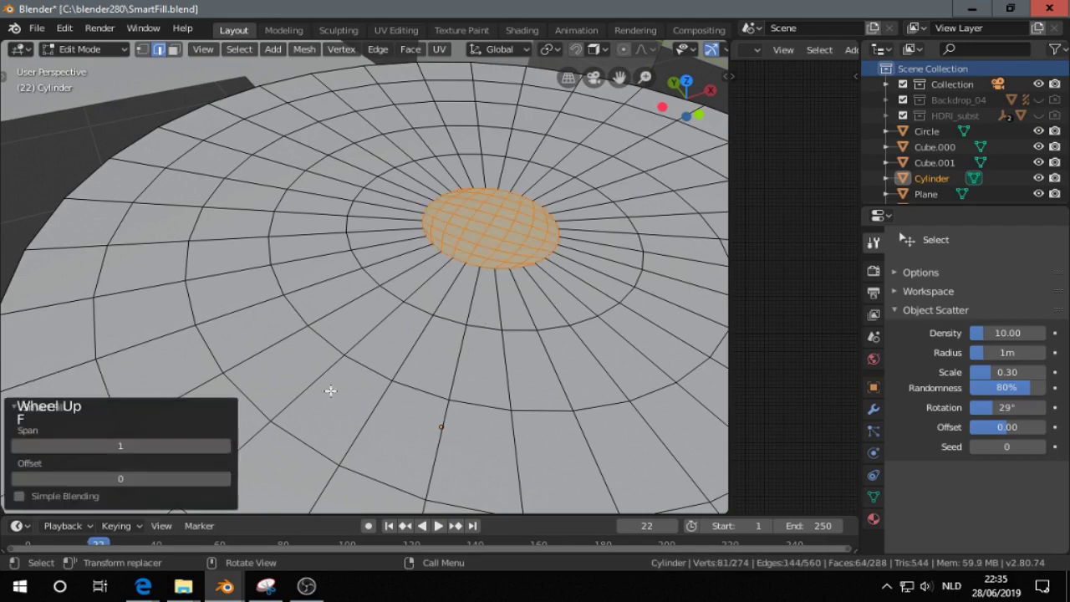
- Set grid fill Span to 5, enable Simple Blending, Offset 5, then leave Edit Mode
left_click(224, 446)
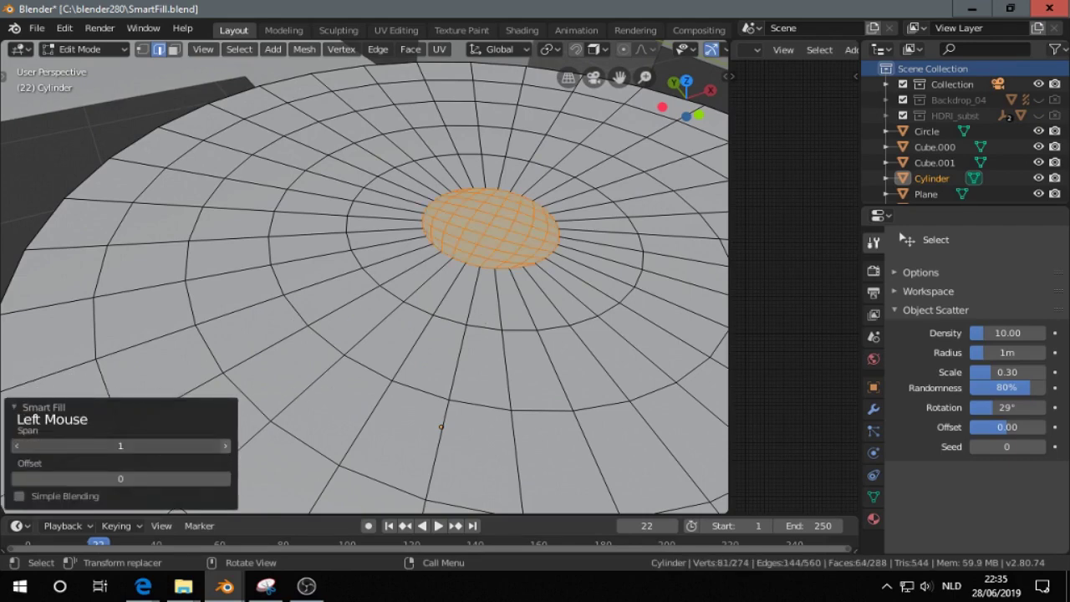
left_click(224, 445)
left_click(224, 446)
left_click(224, 446)
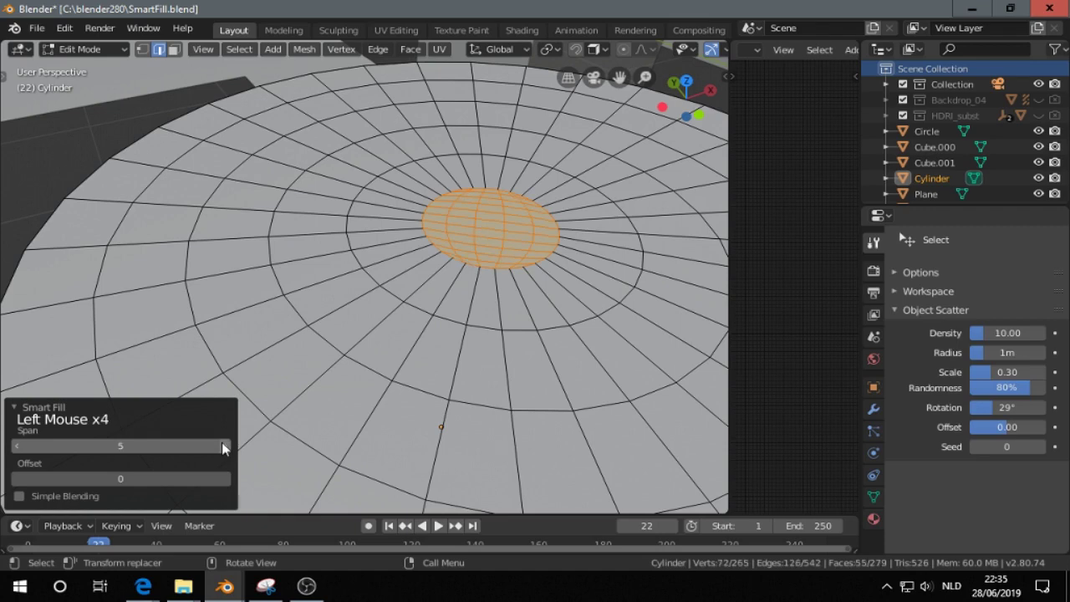
left_click(19, 496)
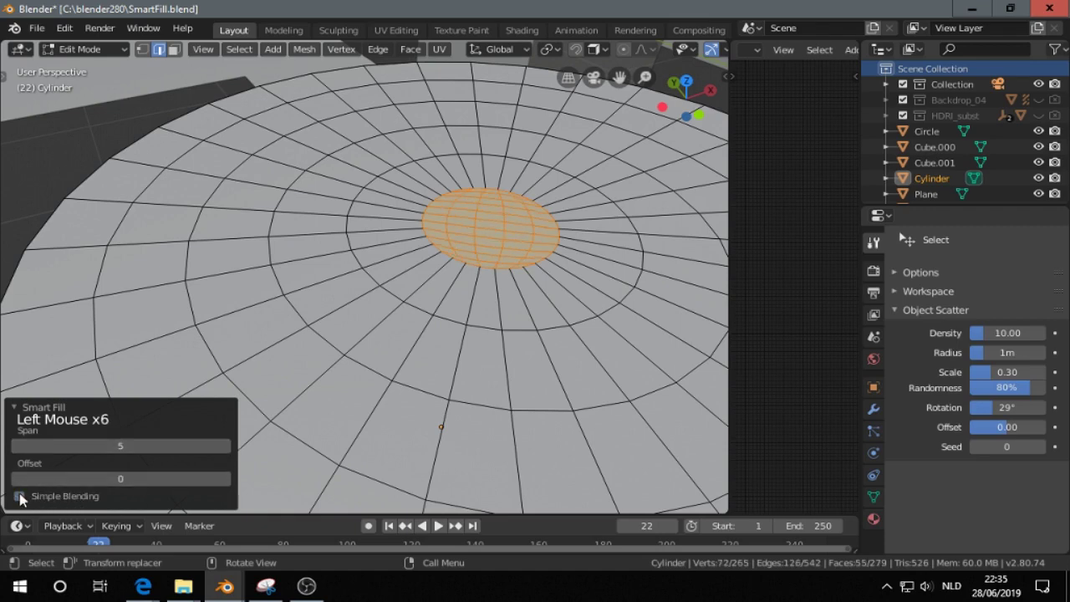
left_click(226, 479)
left_click(226, 480)
left_click(228, 480)
left_click(227, 480)
left_click(227, 480)
left_click(228, 480)
scroll(588, 325, "down", 3)
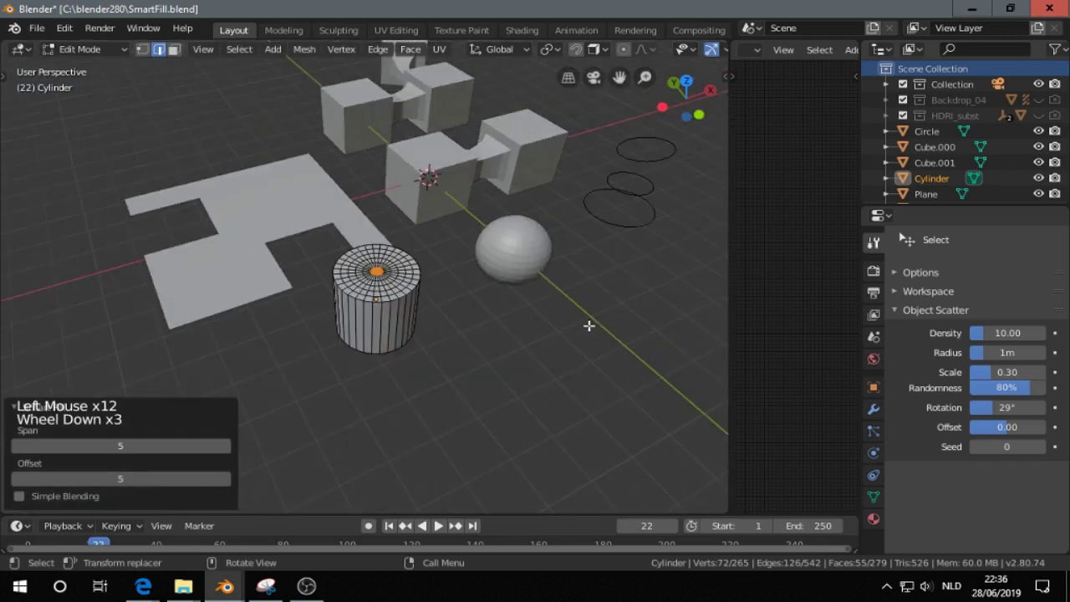
key("Tab")
- Loft the Circle object's two lower rings into a surface in Edit Mode
middle_click_drag(588, 331, 497, 337)
left_click(420, 303)
key("Tab")
scroll(501, 337, "up", 2)
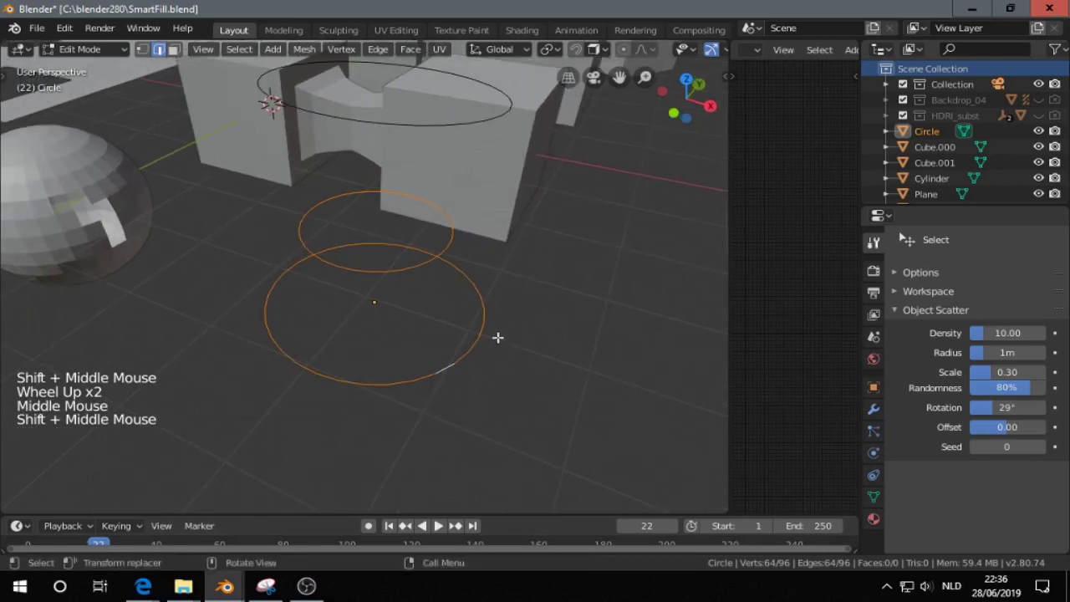
key("f")
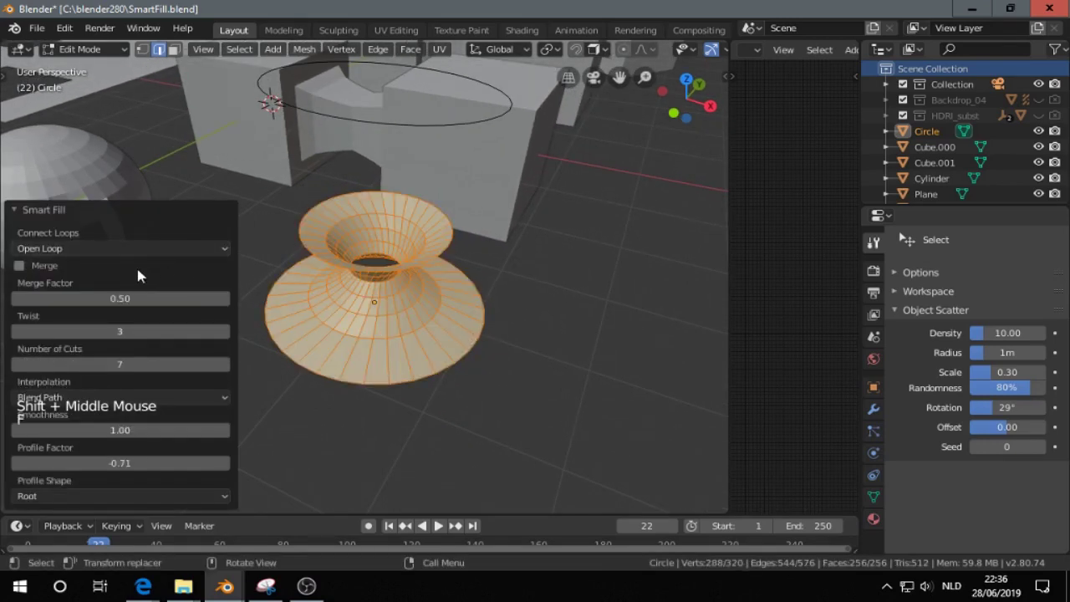
middle_click_drag(258, 337, 451, 343)
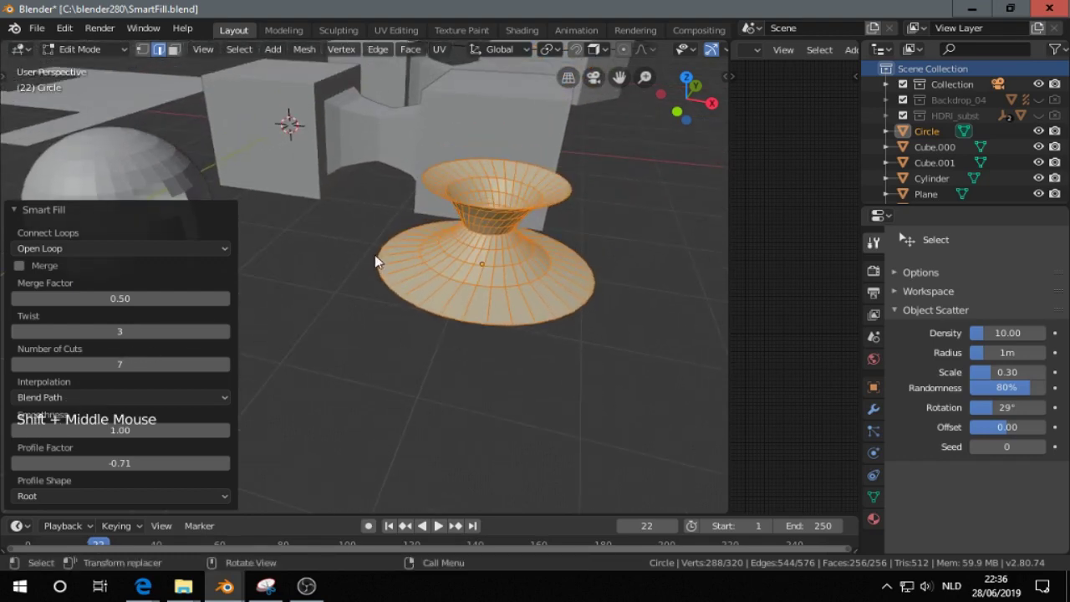
- Bridge the lofted shape's top rim up to the upper circle with Profile Factor 0.22
middle_click_drag(376, 262, 382, 266, "shift")
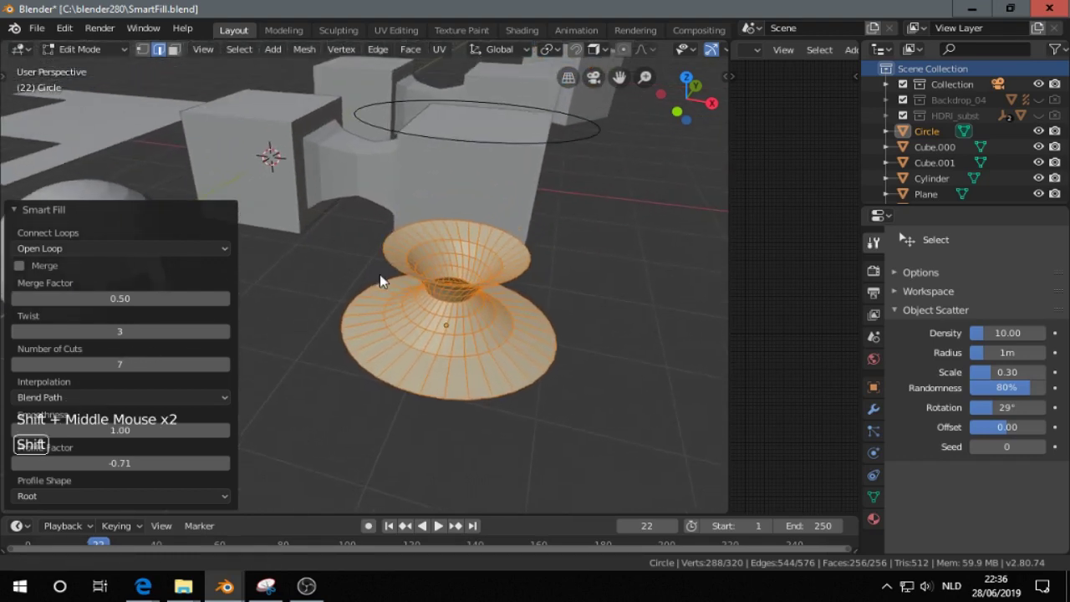
left_click(464, 216)
left_click(480, 180, "alt")
left_click(501, 146, "alt+shift")
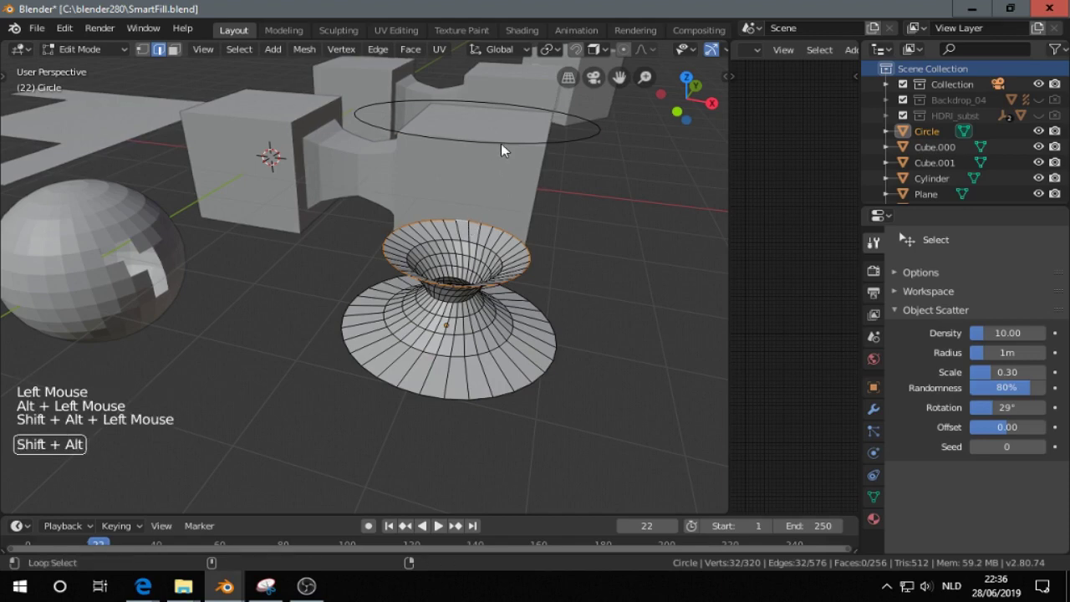
key("f")
middle_click_drag(275, 296, 323, 281)
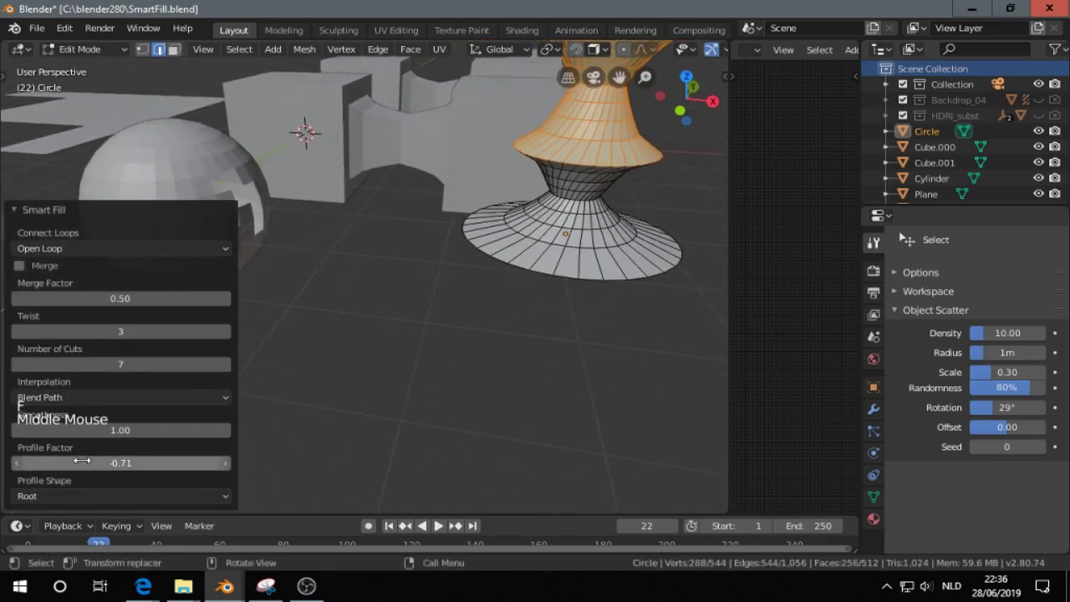
left_click_drag(120, 462, 186, 463)
scroll(392, 312, "down", 2)
- Return to Object Mode and orbit around the finished vase
middle_click_drag(393, 313, 412, 337)
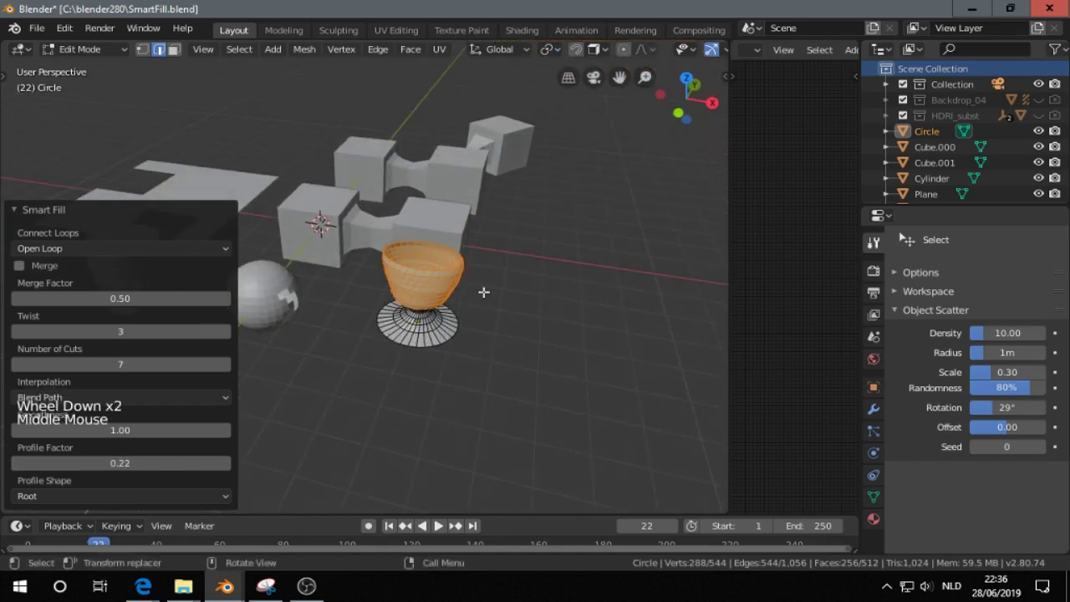
key("Tab")
mouse_move(483, 291)
middle_mouse_down()
mouse_move(499, 287)
mouse_move(483, 309)
middle_mouse_up()
scroll(494, 287, "up", 2)
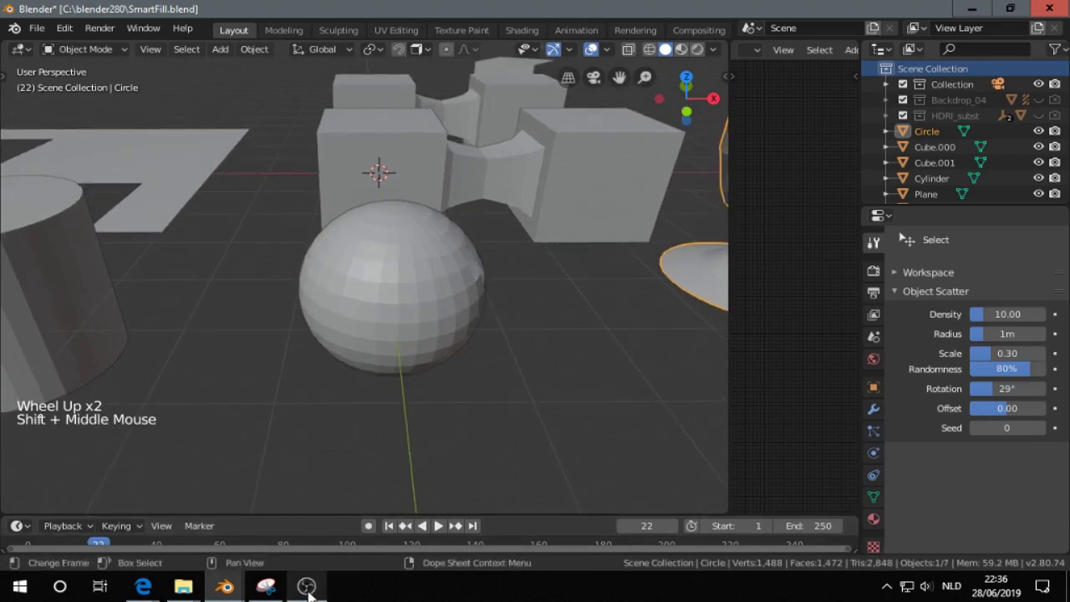
mouse_move(308, 589)
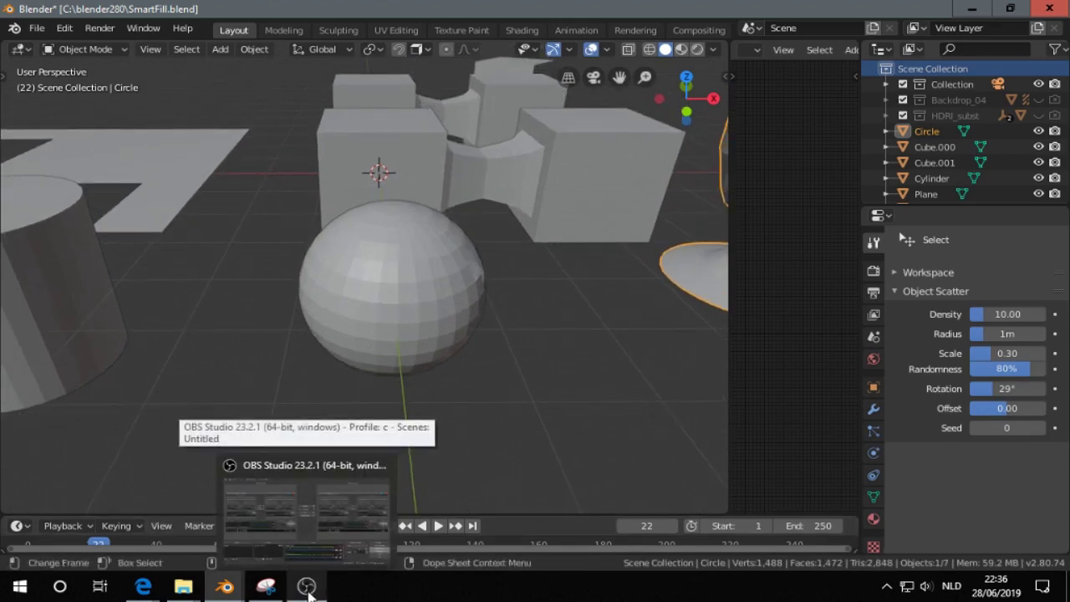